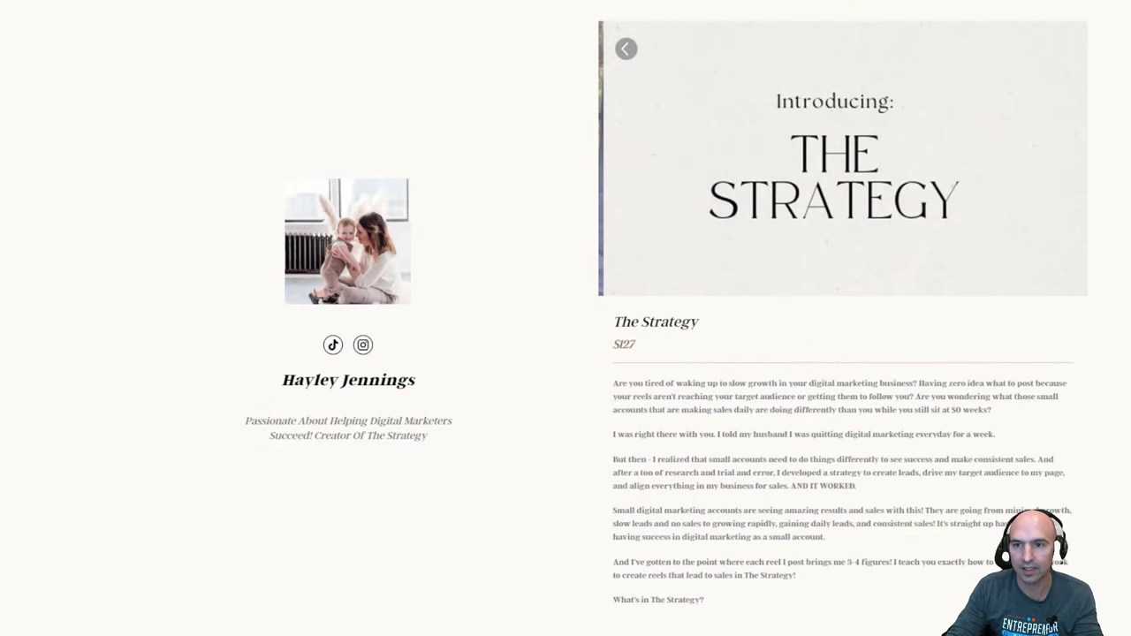
# Step: Look over The Strategy course page and select its text
pyautogui.scroll(-10, 657, 457)
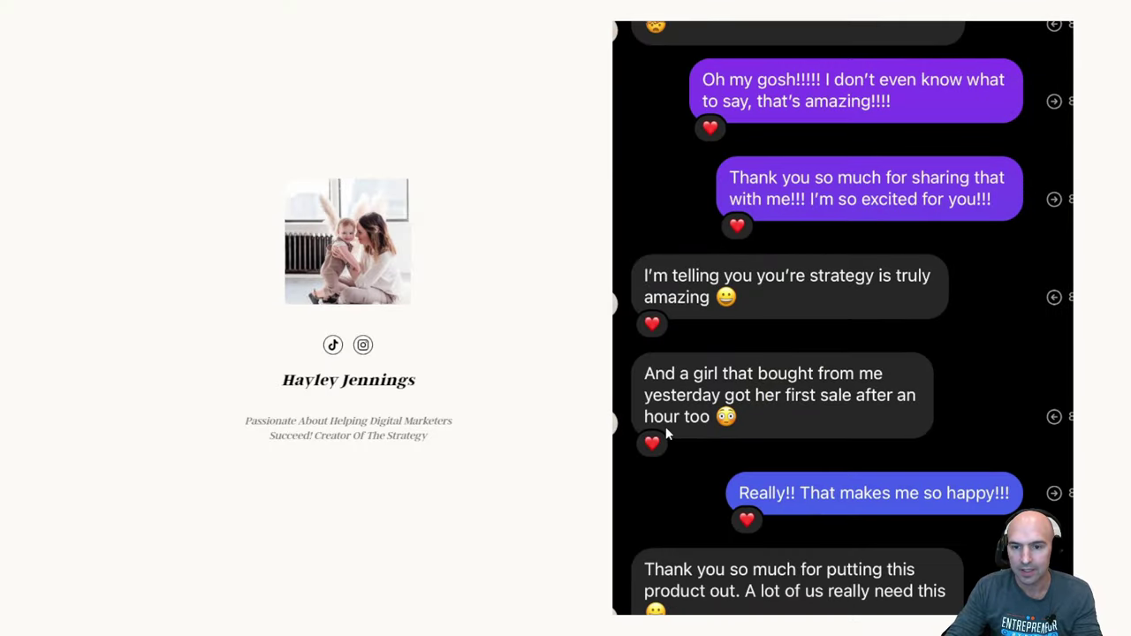
pyautogui.scroll(10, 665, 426)
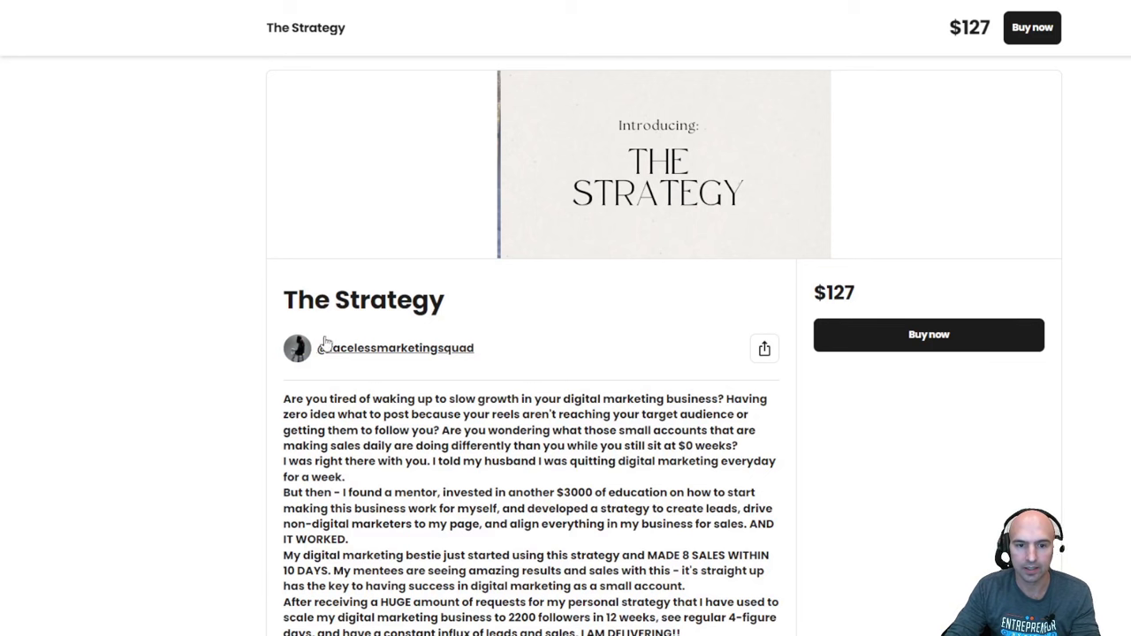
pyautogui.scroll(-10, 378, 351)
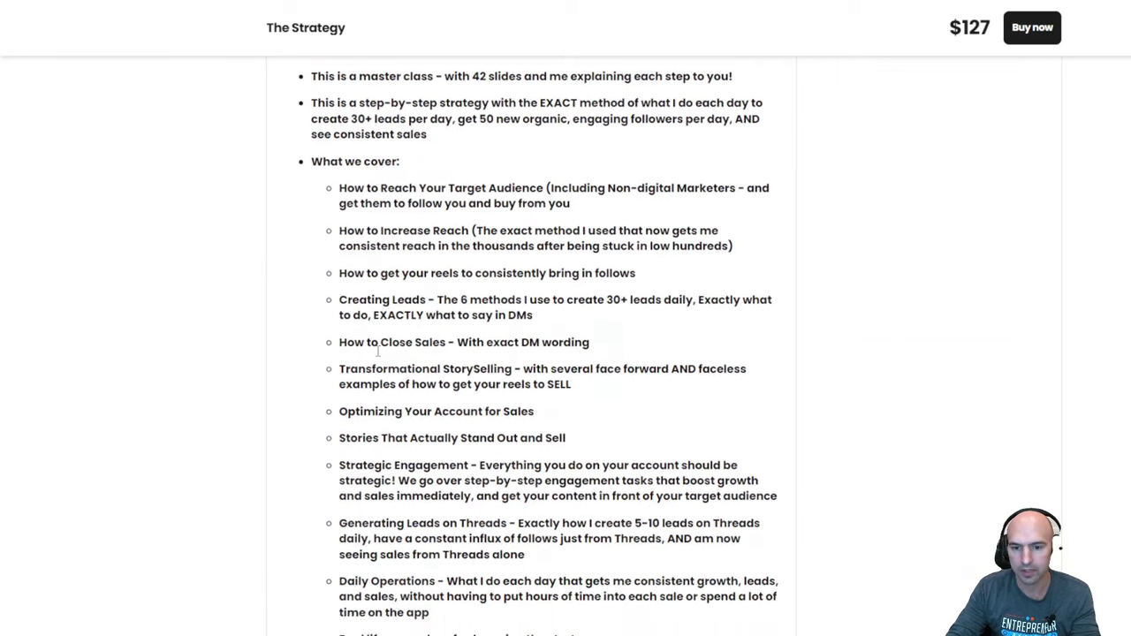
pyautogui.scroll(10, 378, 351)
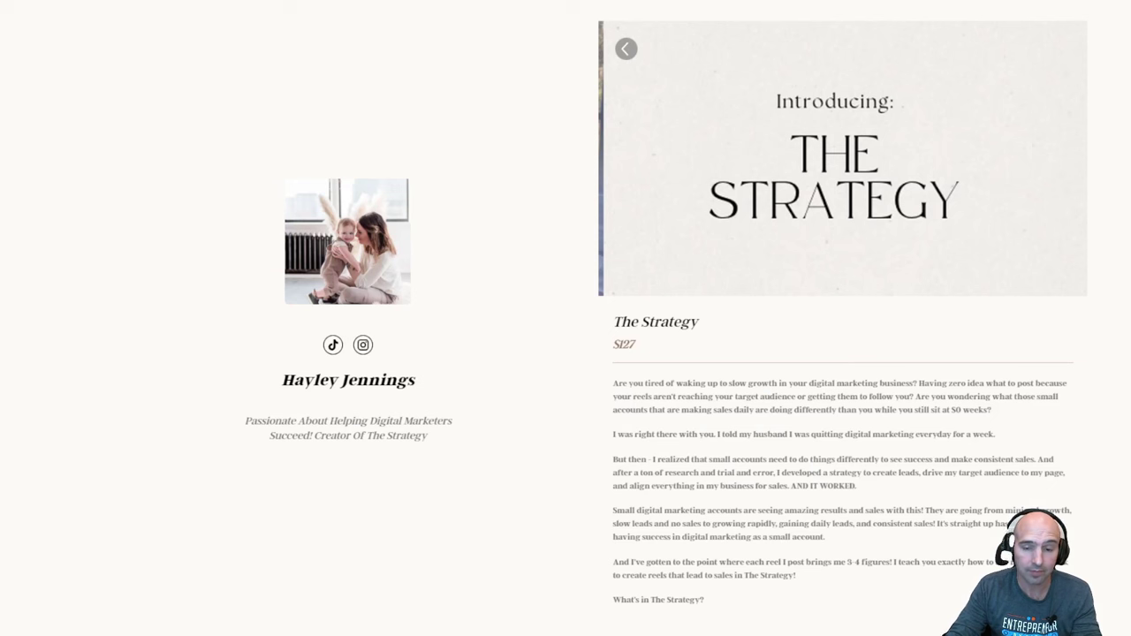
pyautogui.scroll(-10, 682, 354)
pyautogui.scroll(10, 682, 354)
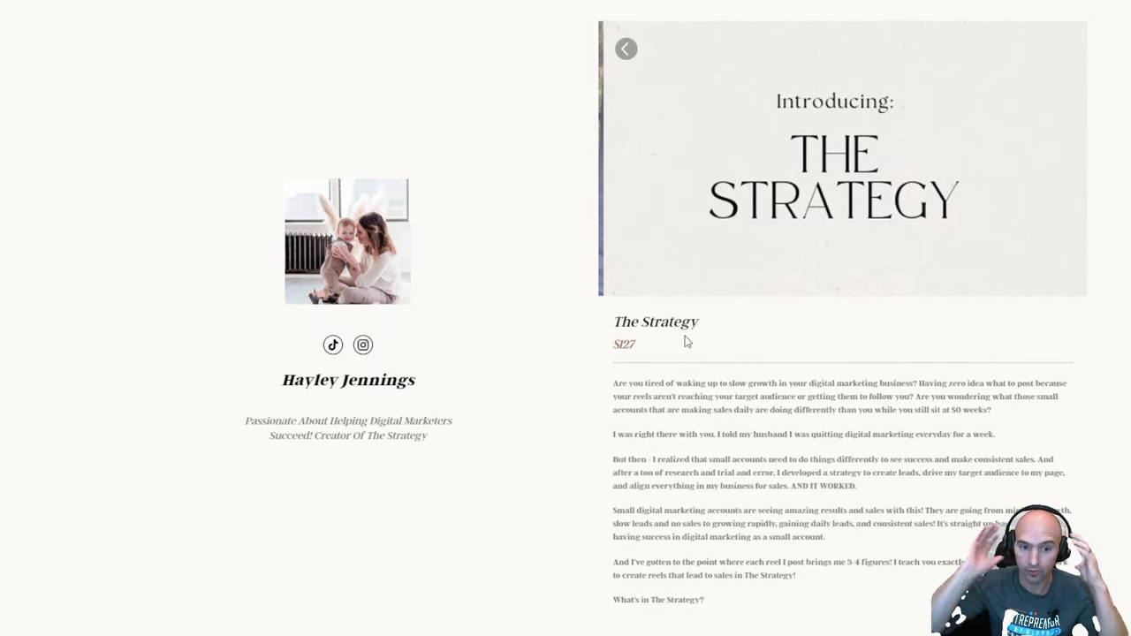
pyautogui.hotkey('ctrl', 'a')
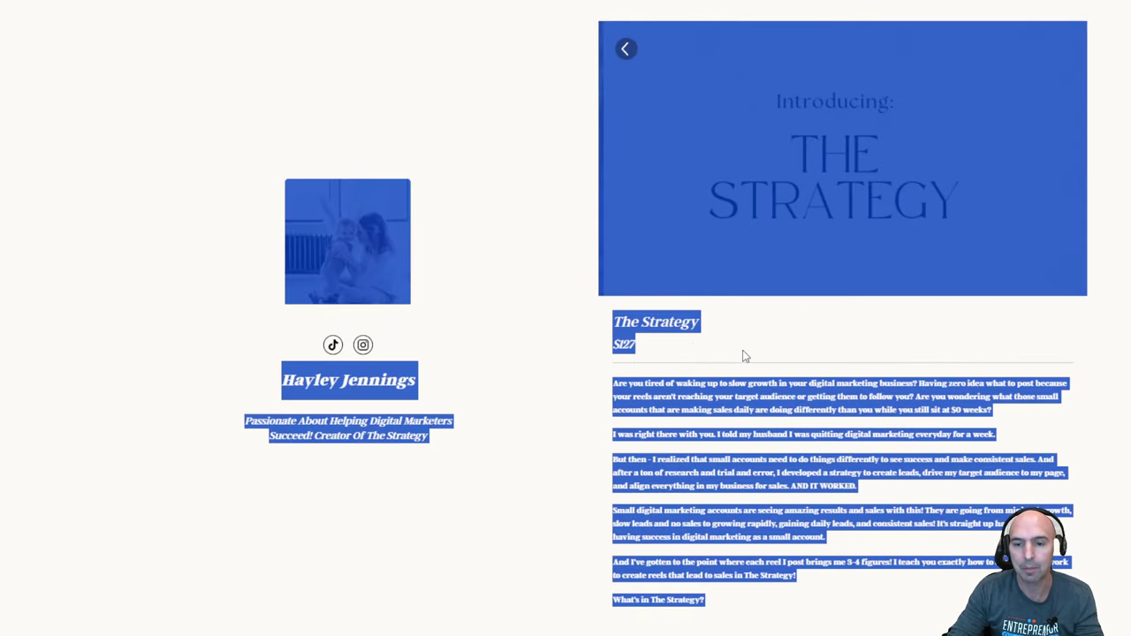
pyautogui.click(742, 356)
pyautogui.scroll(-5, 734, 358)
pyautogui.scroll(5, 729, 364)
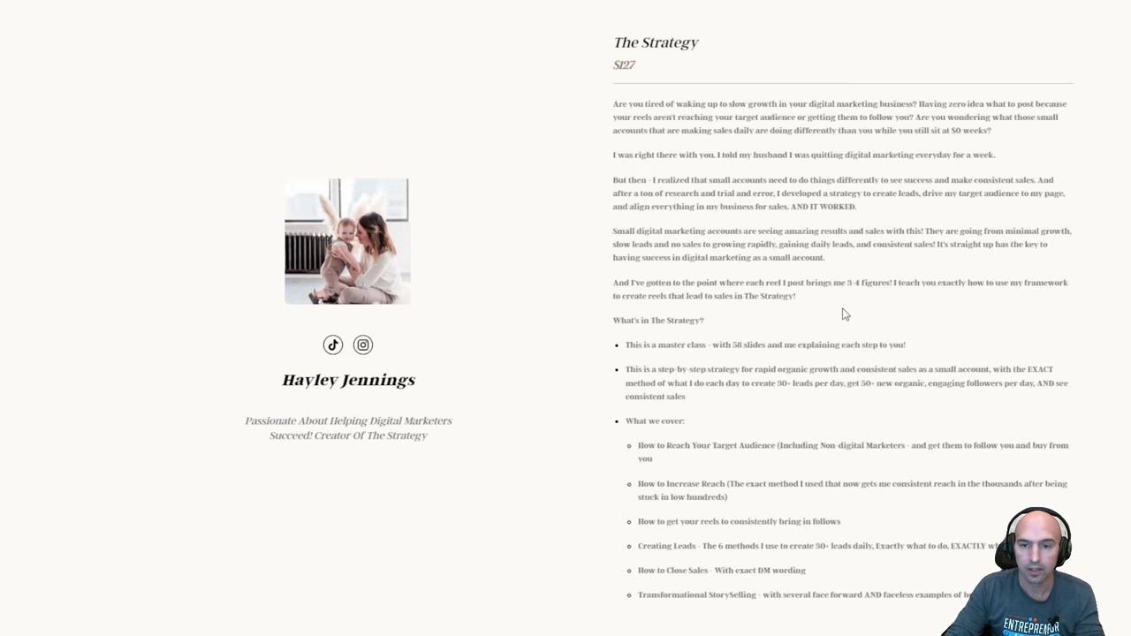
pyautogui.scroll(-15, 840, 318)
pyautogui.scroll(-1, 835, 325)
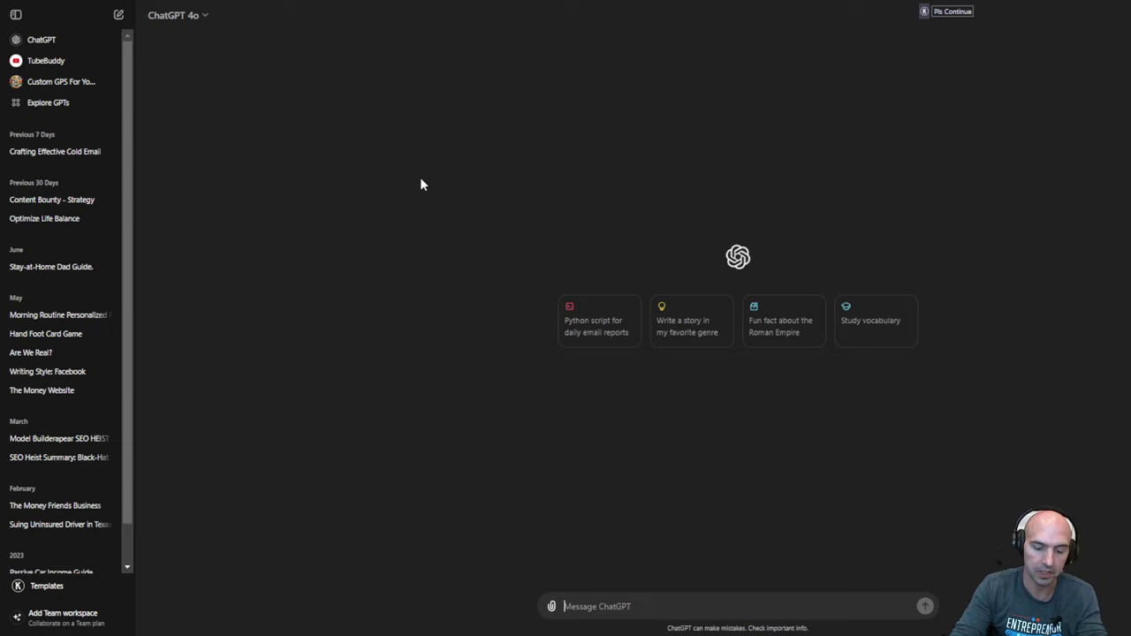
# Step: Request an outline of important topics and searchable YouTube topics, with the page text pasted below
pyautogui.write('this ')
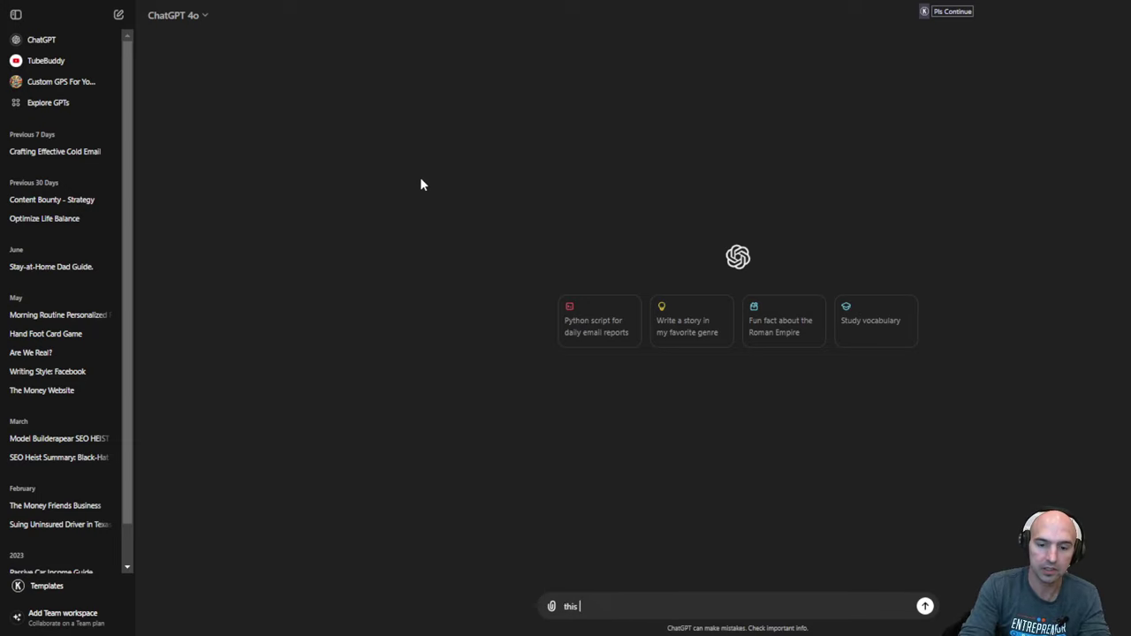
pyautogui.write('is a course and i want it for free,')
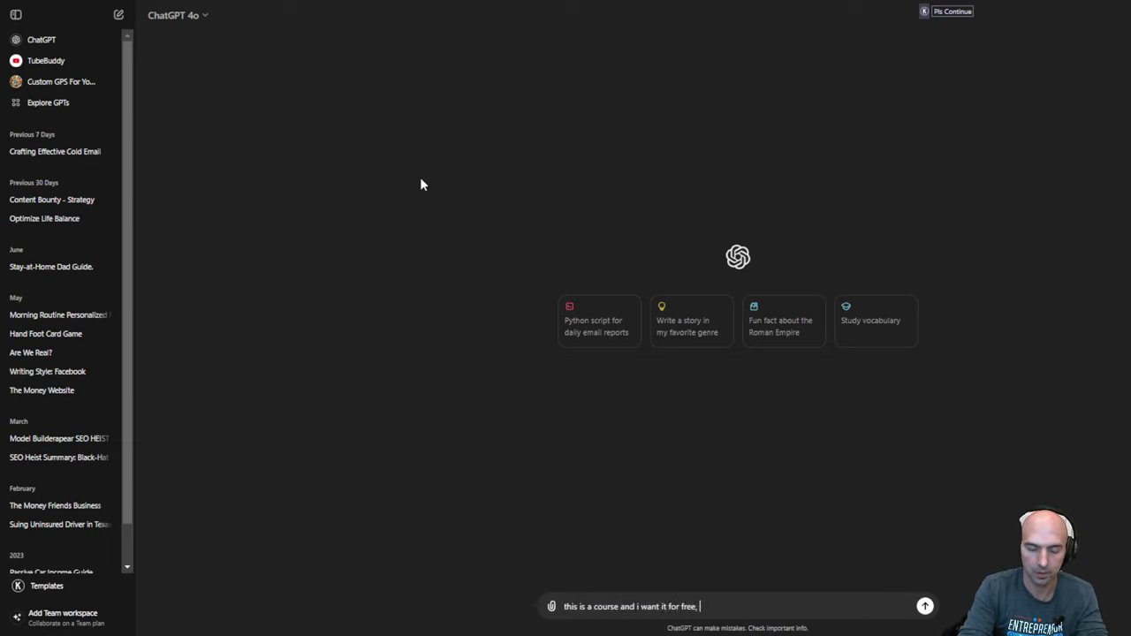
pyautogui.write(' give me an outline foe the topics i should')
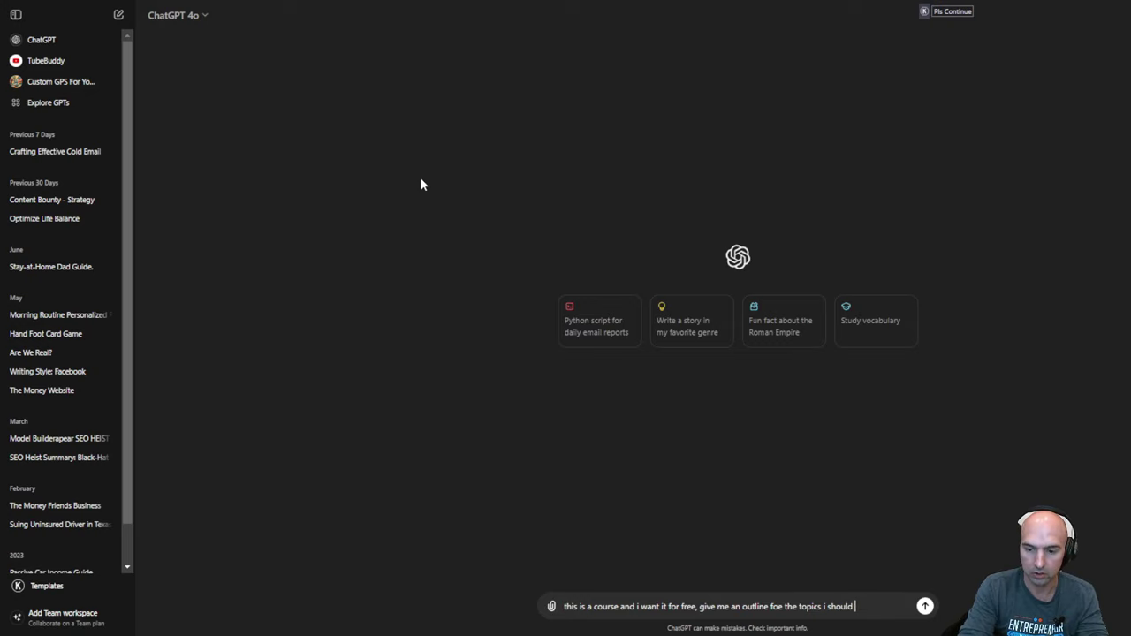
pyautogui.write('important subcateories, also include')
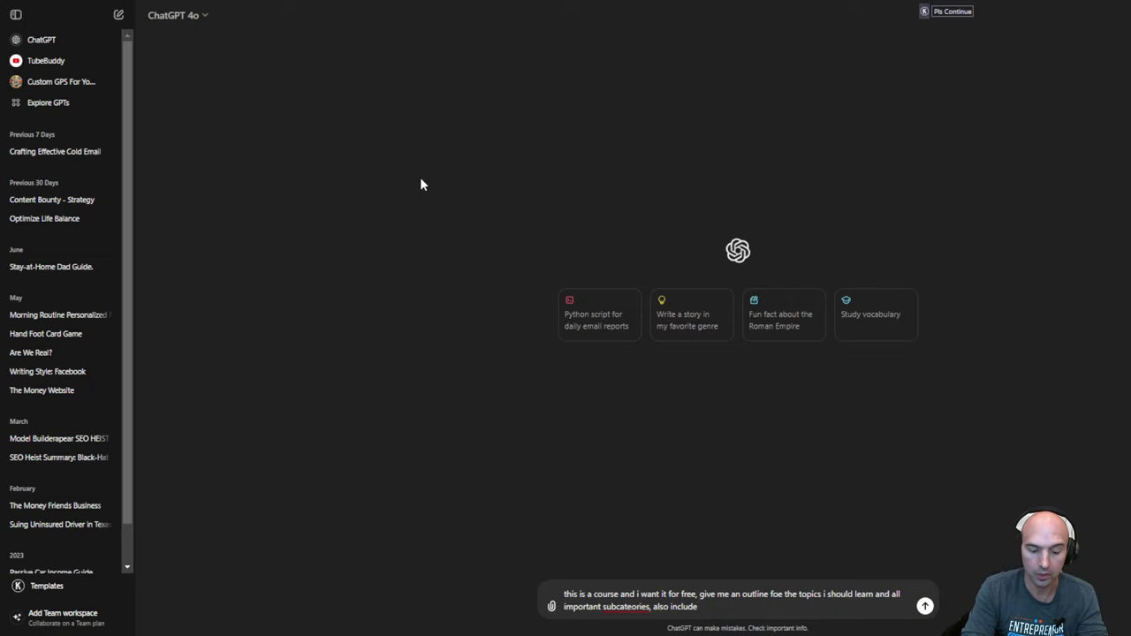
pyautogui.write('hable topi')
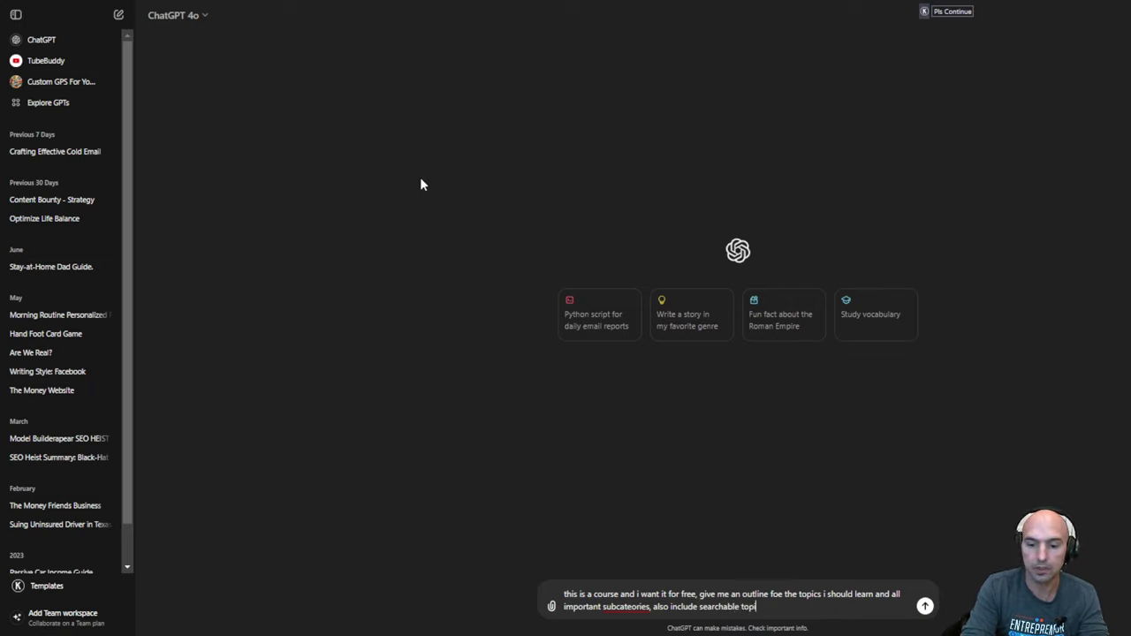
pyautogui.write('cs on youtube')
pyautogui.hotkey('shift', 'Return')
pyautogui.hotkey('shift', 'Return')
pyautogui.hotkey('ctrl', 'v')
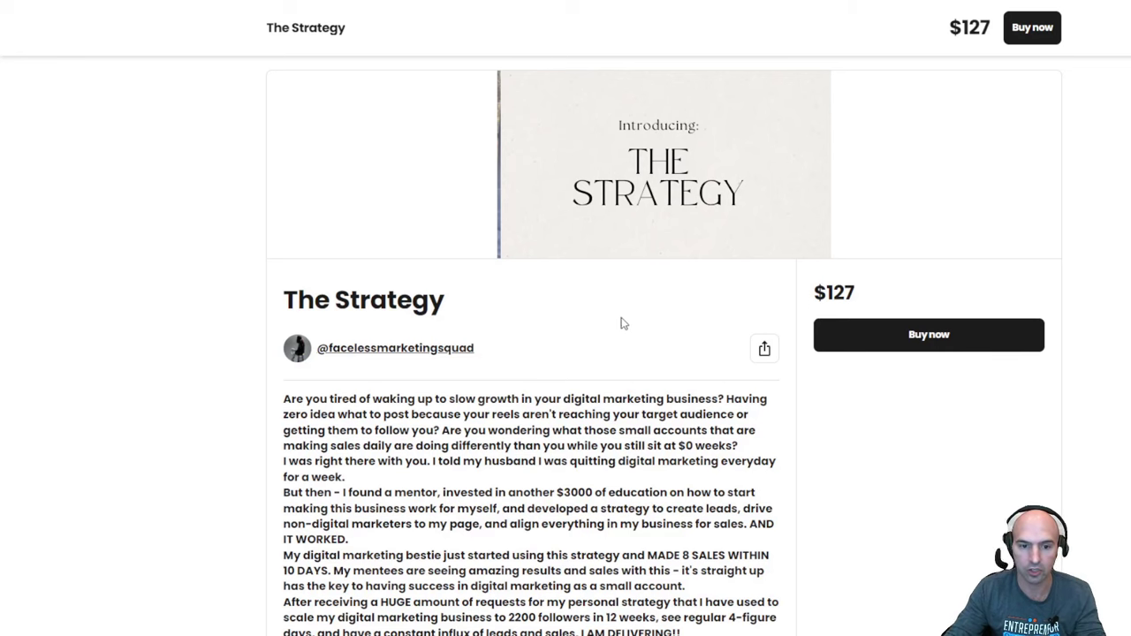
pyautogui.hotkey('ctrl', 'a')
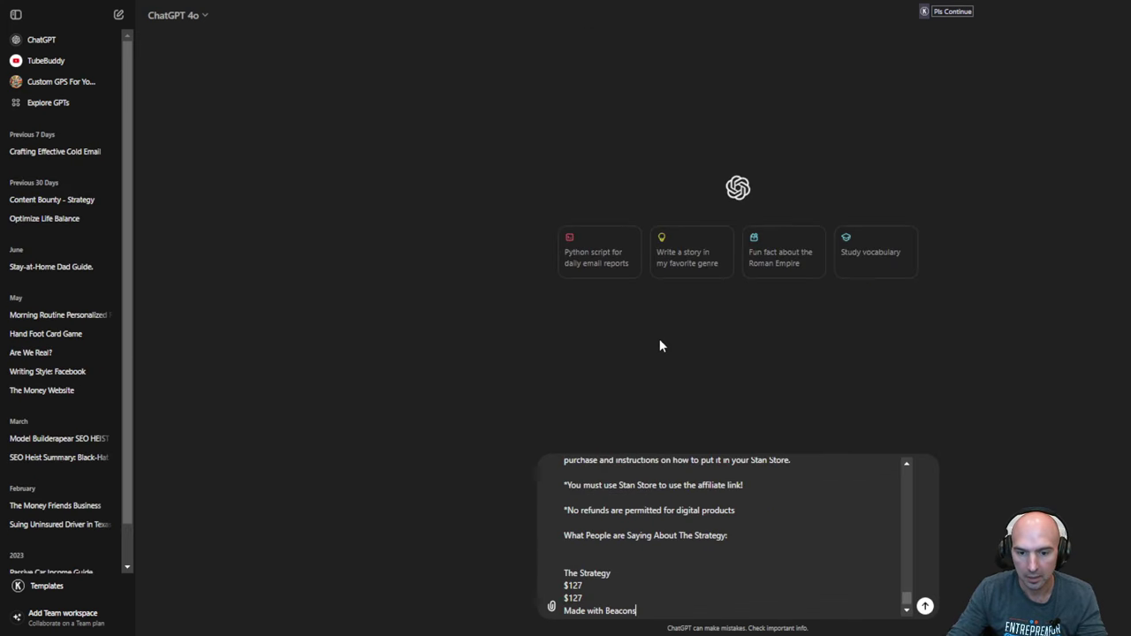
pyautogui.press('Return')
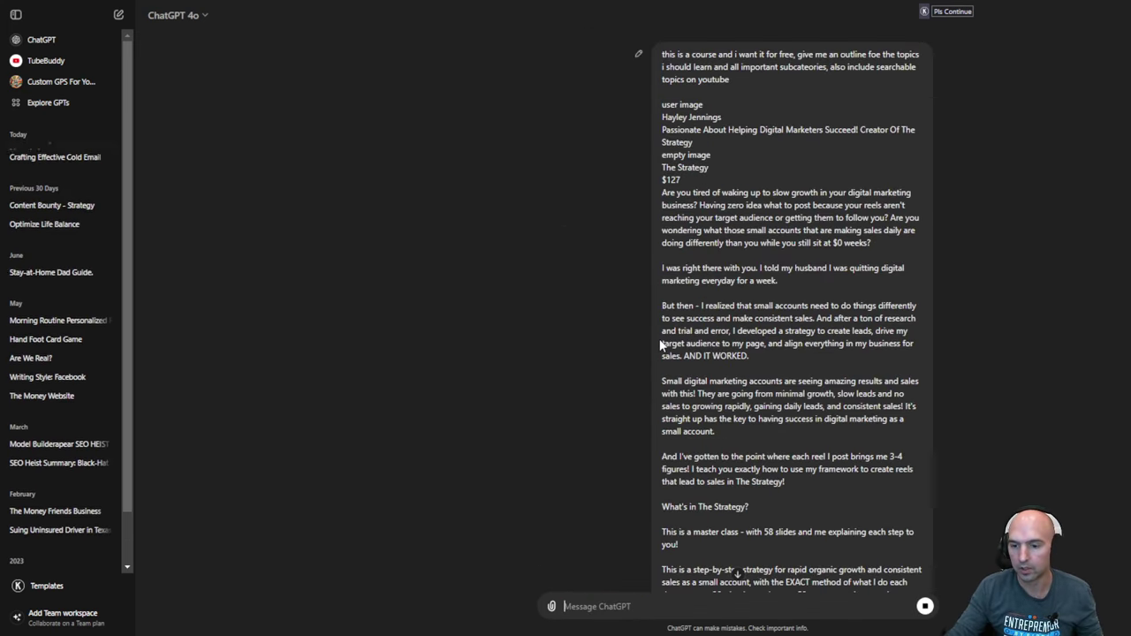
# Step: Read through the outline's sections, highlighting headings such as Creating and Nurturing Leads
pyautogui.scroll(-15, 681, 327)
pyautogui.scroll(-10, 688, 324)
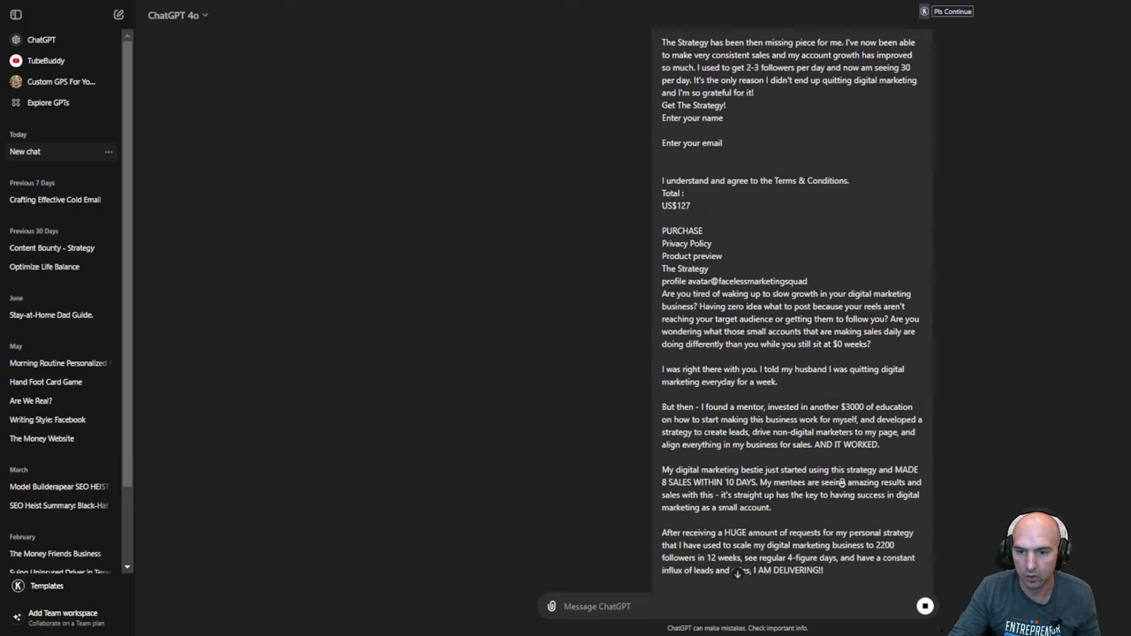
pyautogui.scroll(-1, 726, 468)
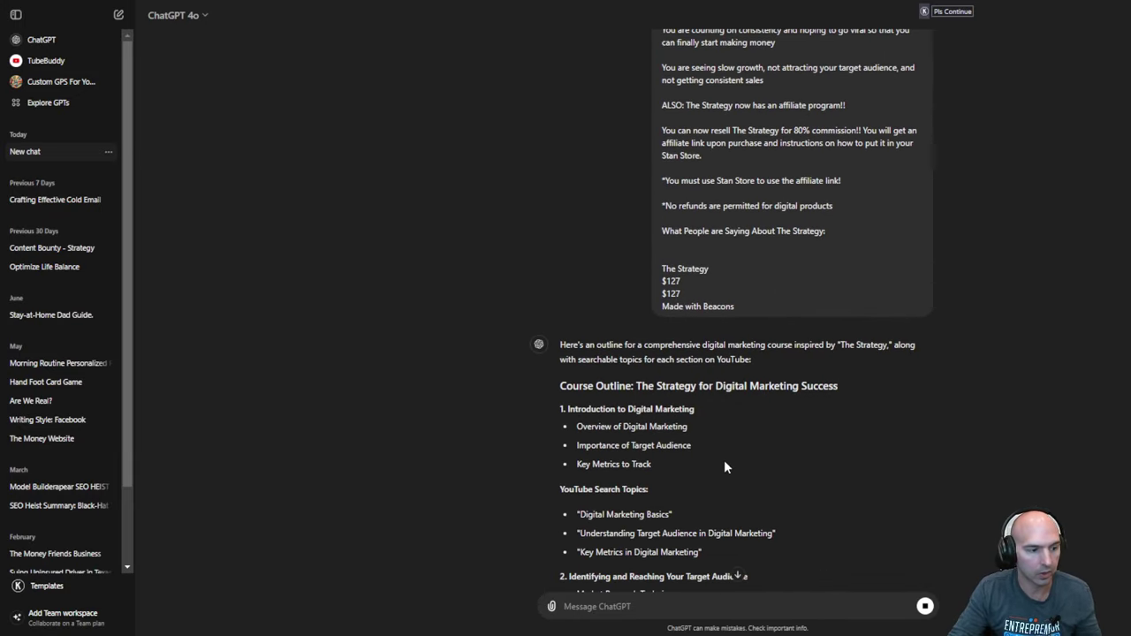
pyautogui.scroll(-3, 724, 461)
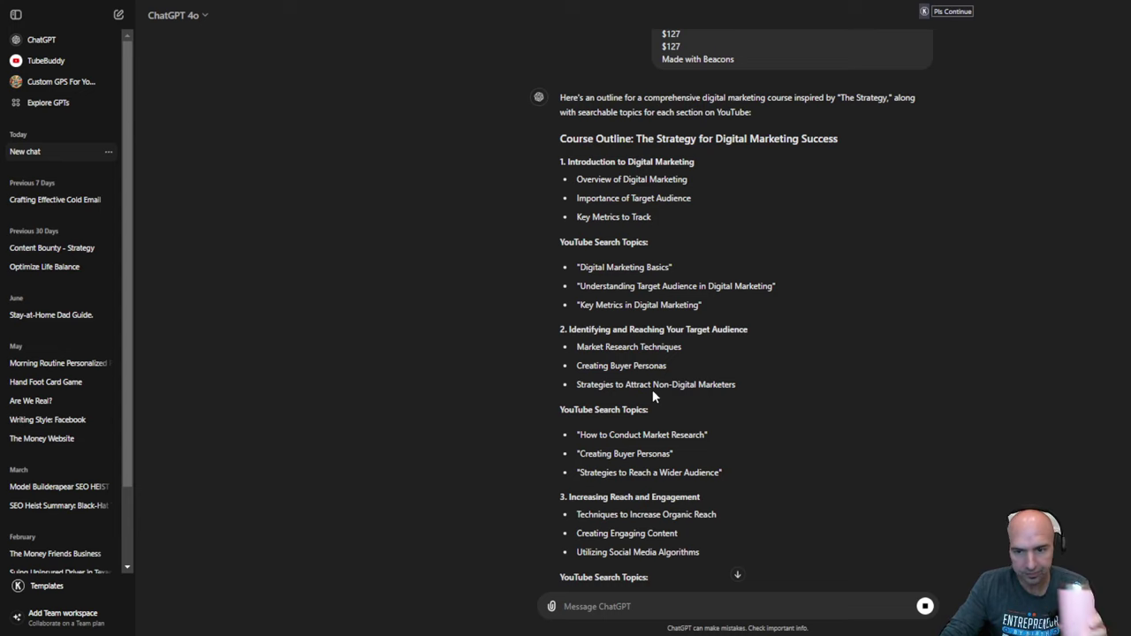
pyautogui.scroll(-3, 683, 365)
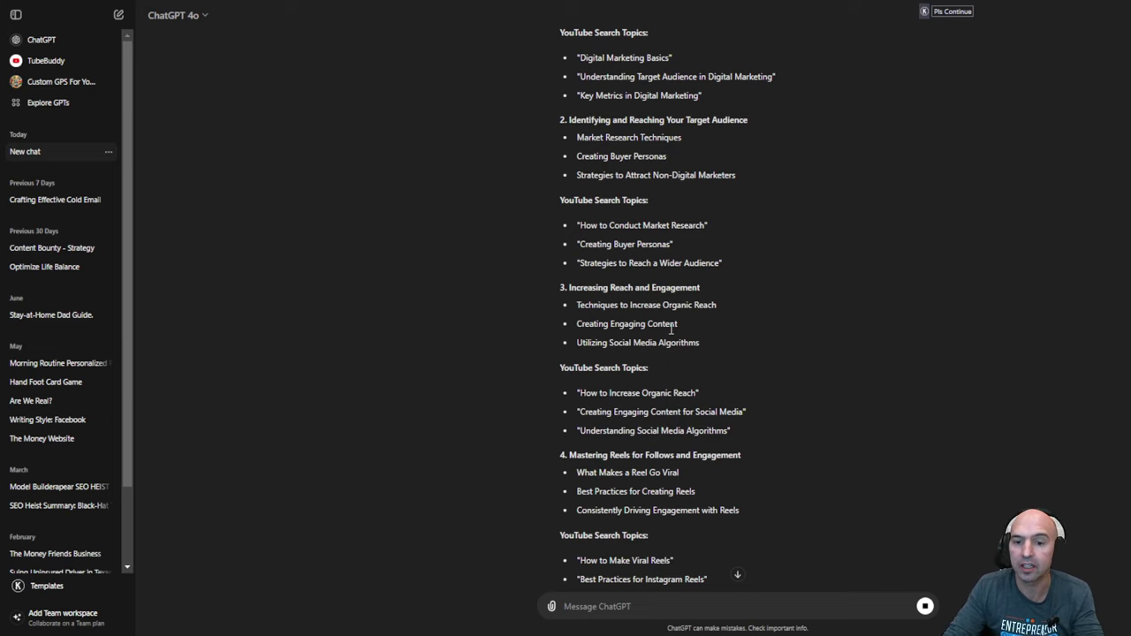
pyautogui.scroll(-3, 613, 396)
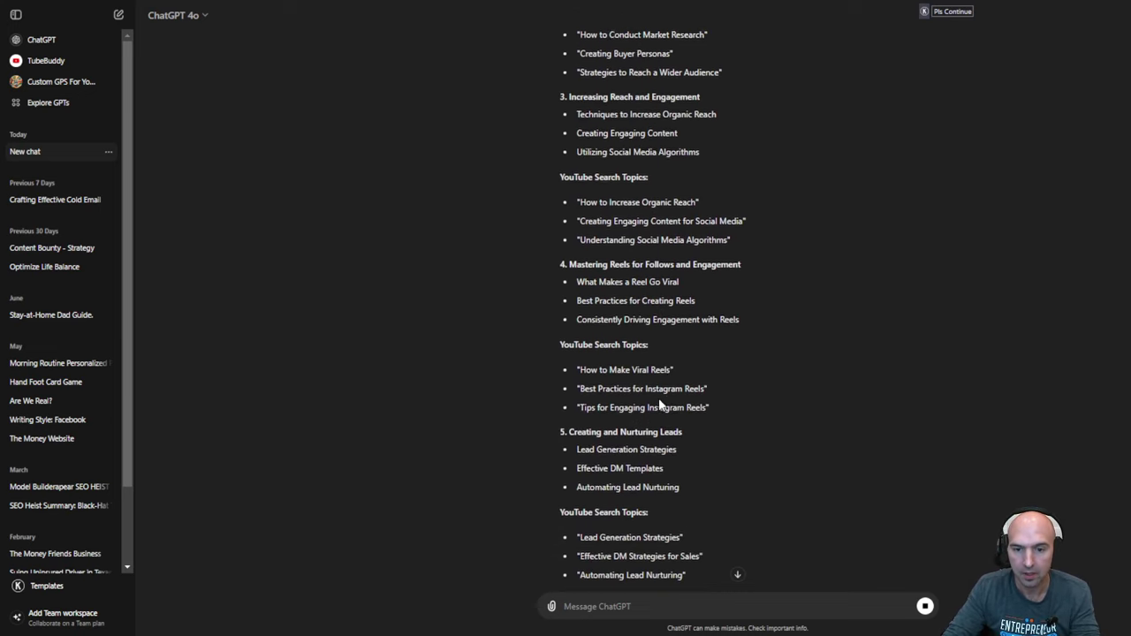
pyautogui.scroll(-1, 617, 322)
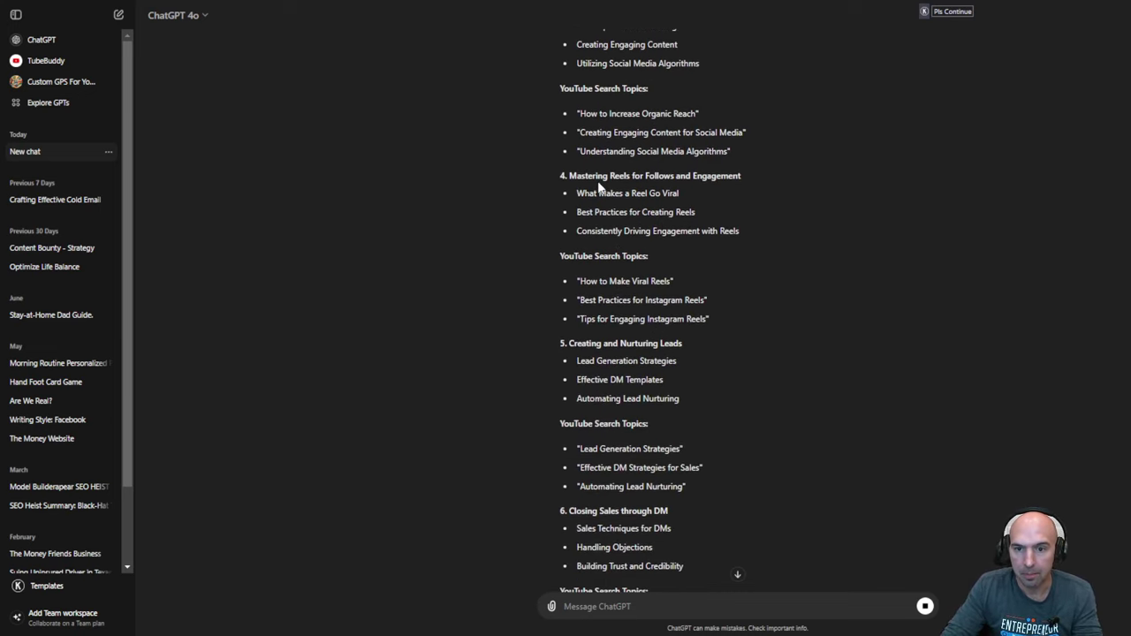
pyautogui.moveTo(598, 176); pyautogui.dragTo(707, 176)
pyautogui.moveTo(561, 343); pyautogui.dragTo(683, 344)
pyautogui.scroll(-1, 699, 375)
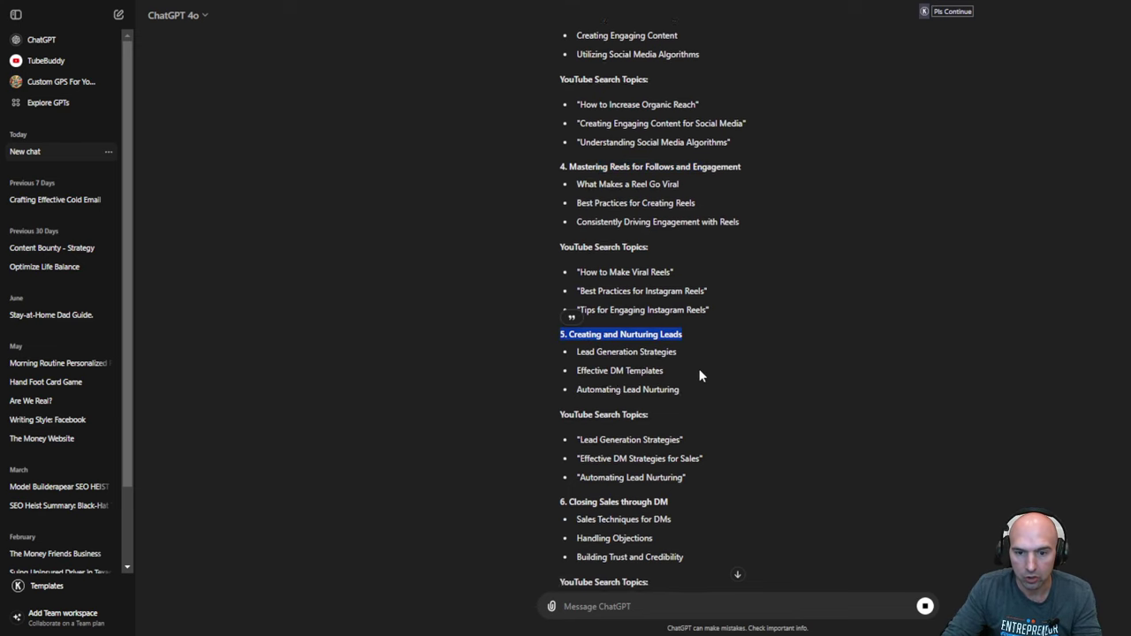
pyautogui.scroll(-4, 699, 375)
pyautogui.moveTo(579, 231); pyautogui.dragTo(701, 231)
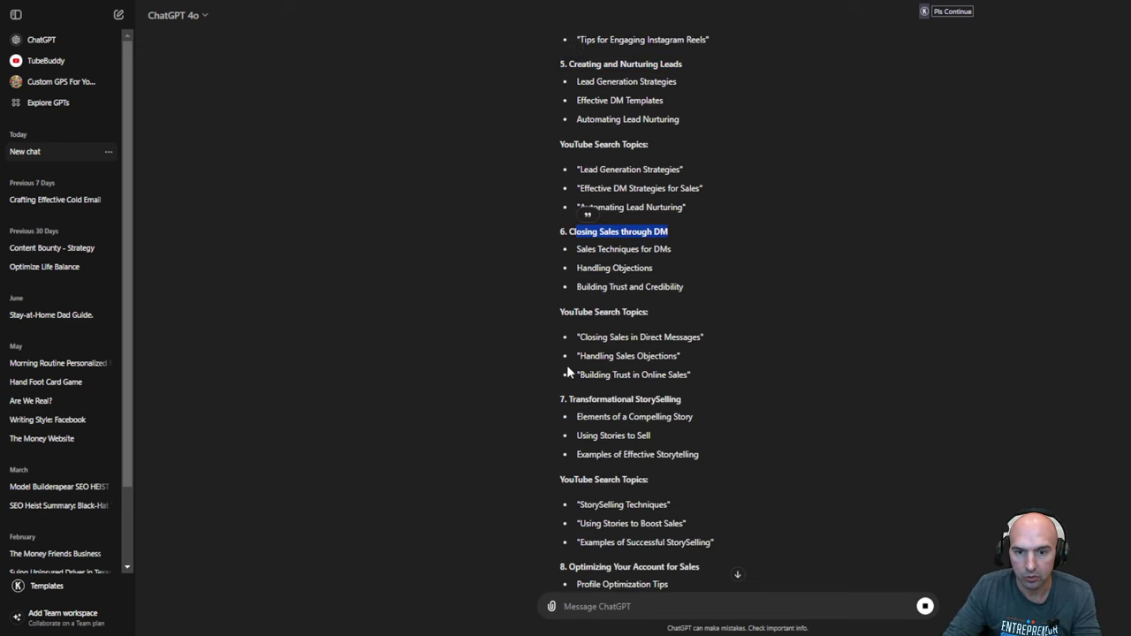
pyautogui.moveTo(577, 399); pyautogui.dragTo(706, 396)
pyautogui.scroll(-3, 698, 384)
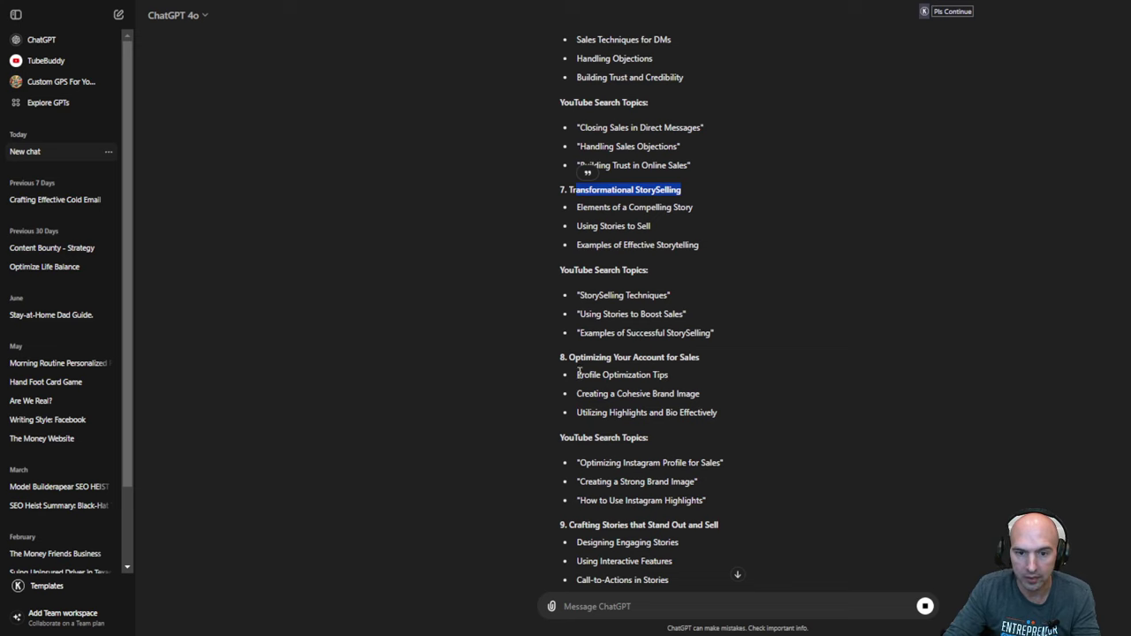
pyautogui.moveTo(584, 358); pyautogui.dragTo(714, 361)
pyautogui.scroll(-5, 716, 405)
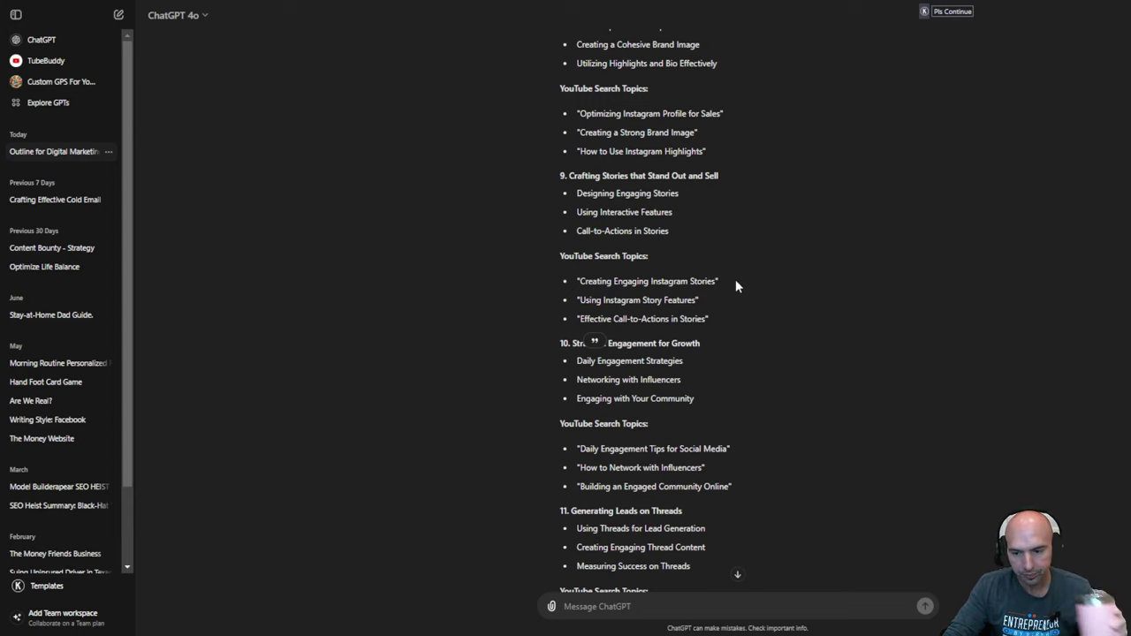
pyautogui.click(745, 309)
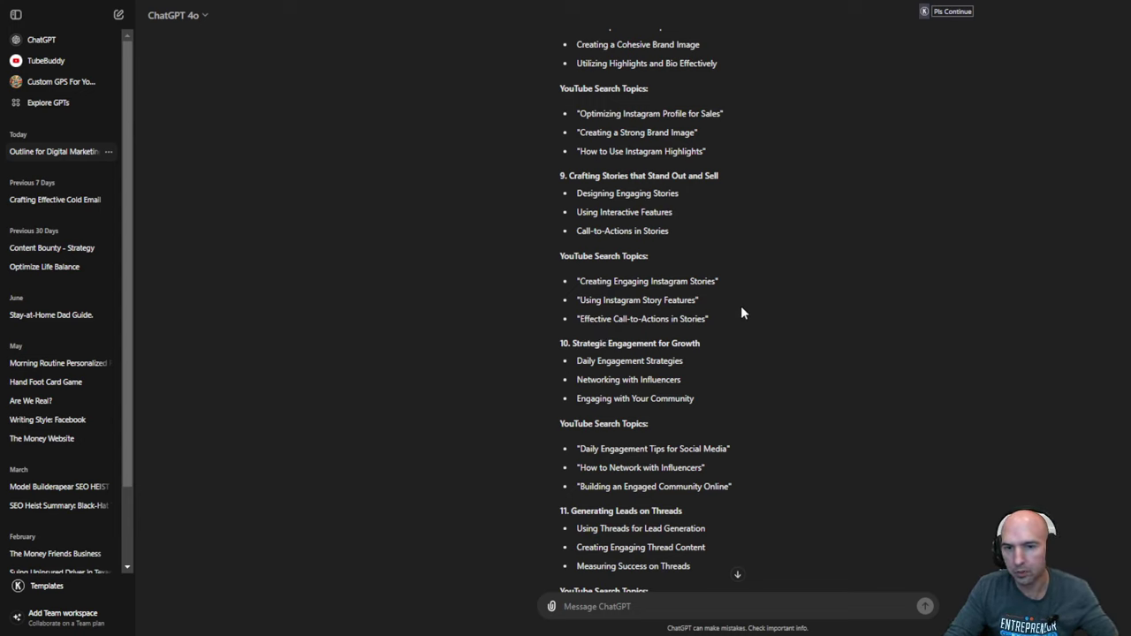
# Step: Select the 'Understanding Target Audience in Digital Marketing' topic in the outline
pyautogui.scroll(-2, 719, 351)
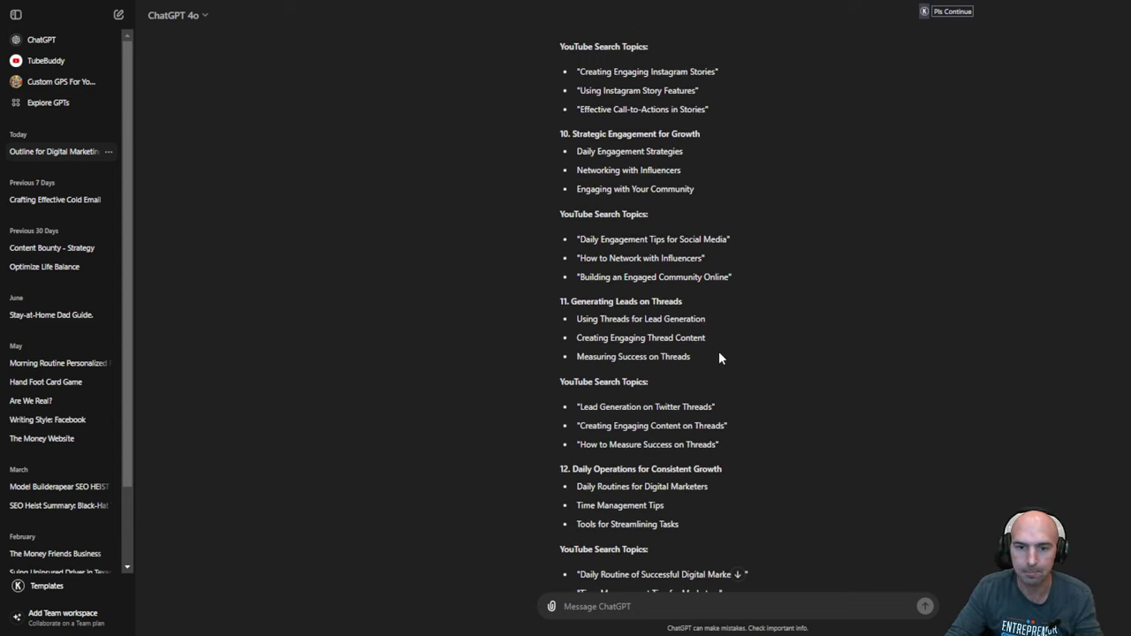
pyautogui.scroll(-3, 718, 351)
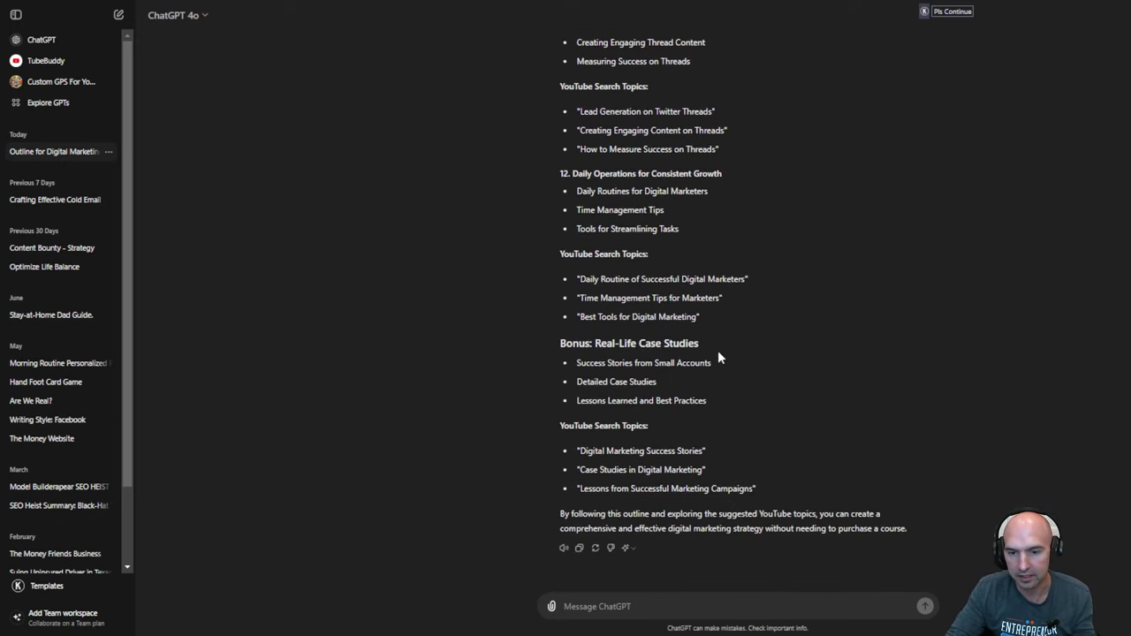
pyautogui.scroll(20, 704, 336)
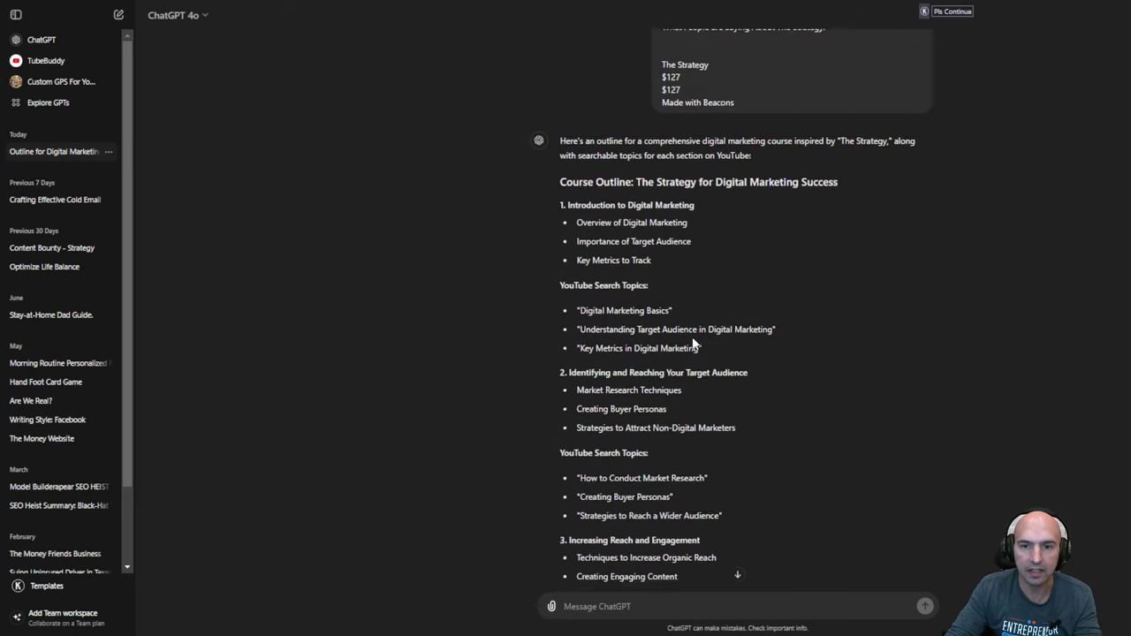
pyautogui.scroll(2, 693, 341)
pyautogui.scroll(-2, 692, 338)
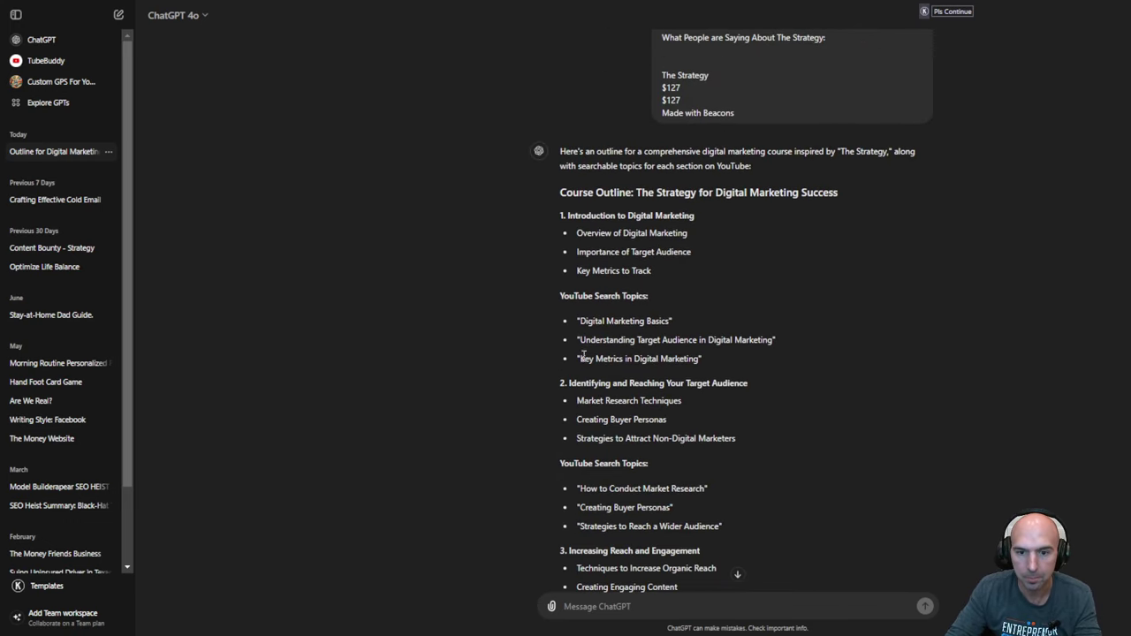
pyautogui.moveTo(581, 341); pyautogui.dragTo(775, 341)
pyautogui.hotkey('ctrl', 'c')
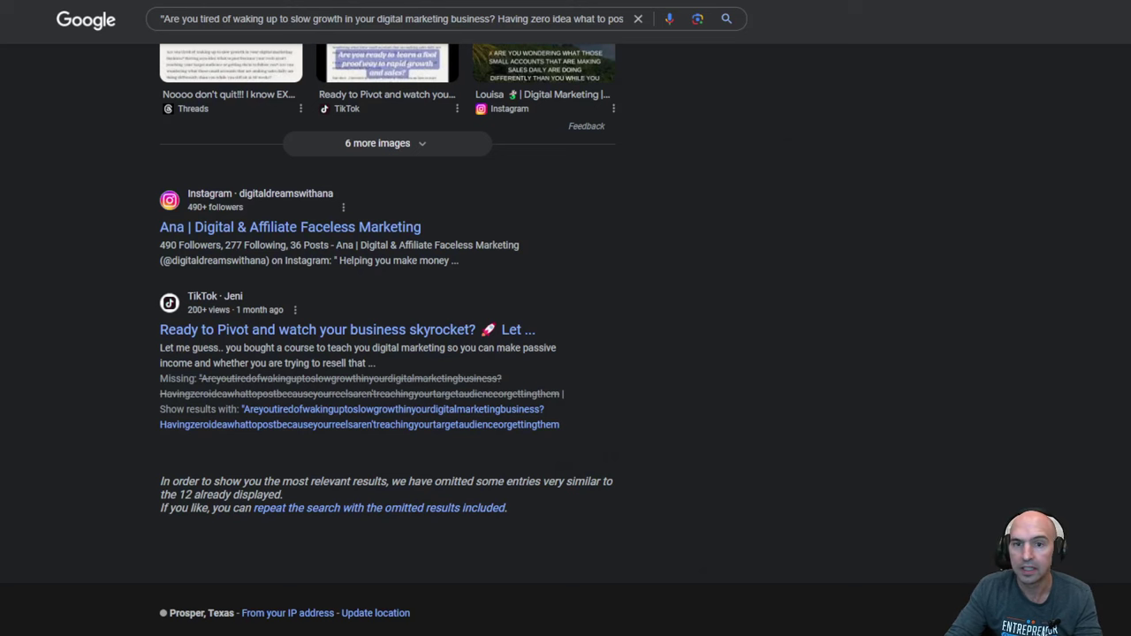
# Step: Search YouTube for 'Understanding Target Audience in Digital Marketing'
pyautogui.hotkey('ctrl', 'l')
pyautogui.write('you')
pyautogui.press('Return')
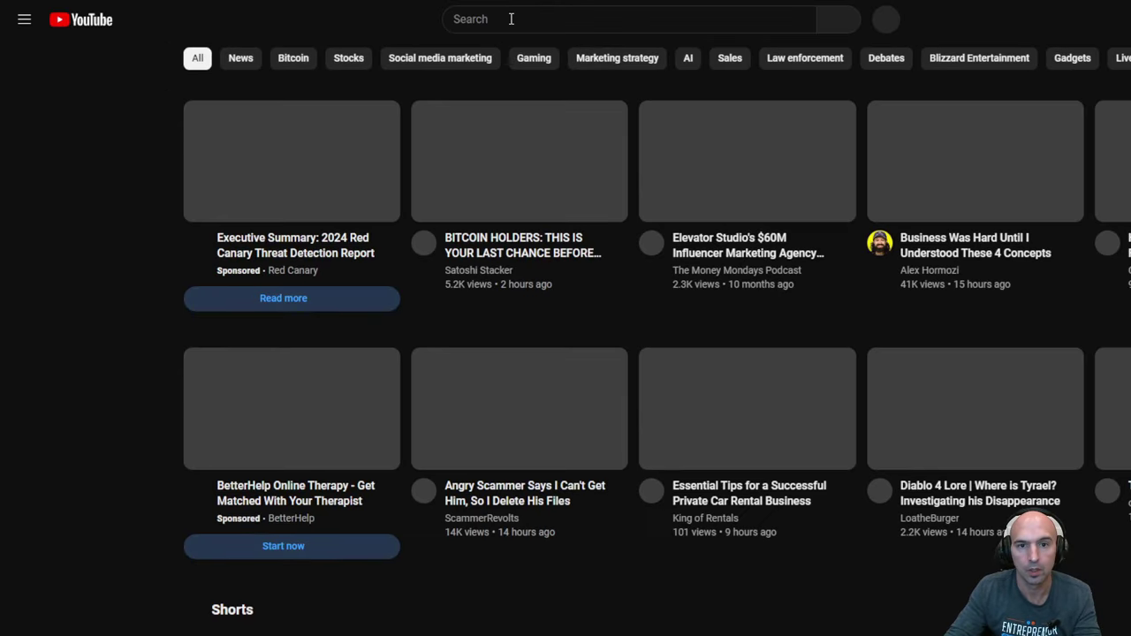
pyautogui.click(510, 19)
pyautogui.hotkey('ctrl', 'v')
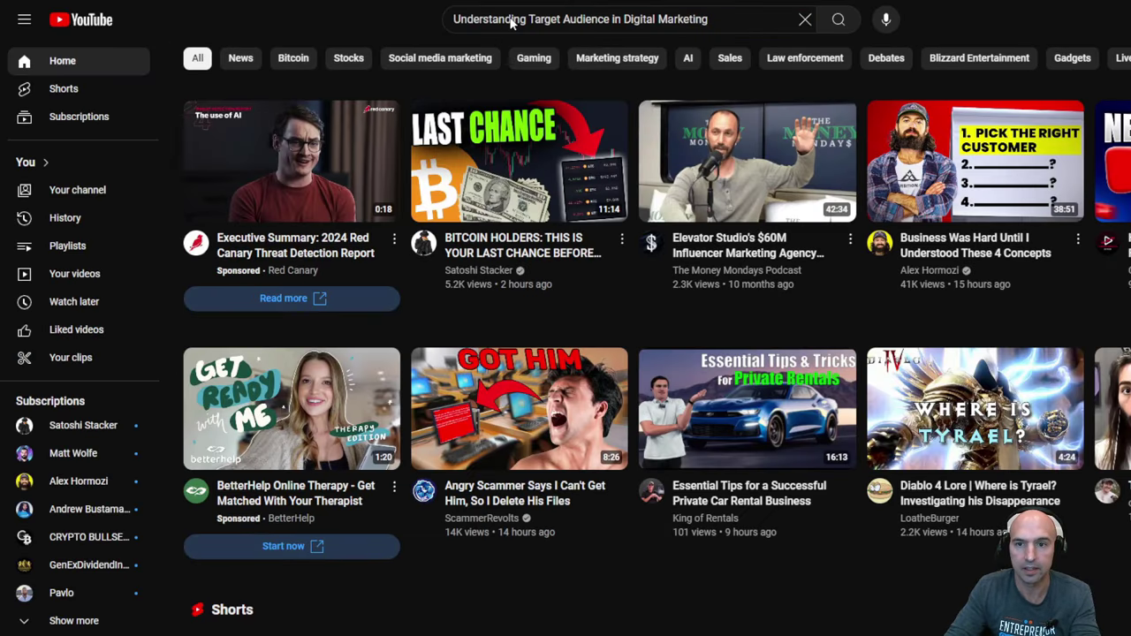
pyautogui.press('Return')
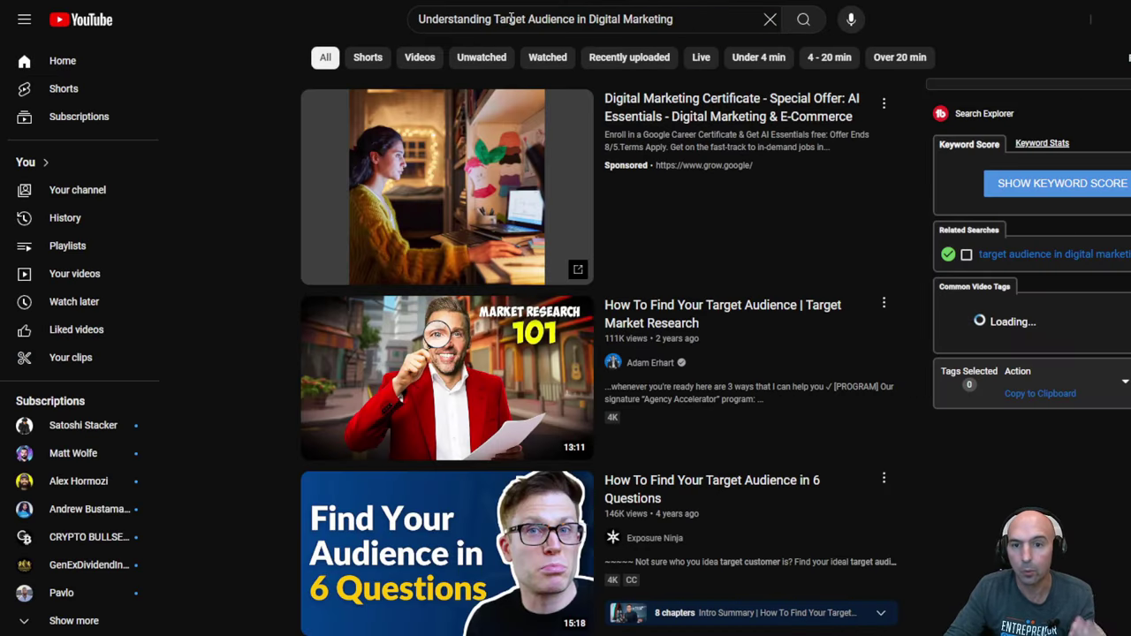
pyautogui.scroll(-1, 618, 275)
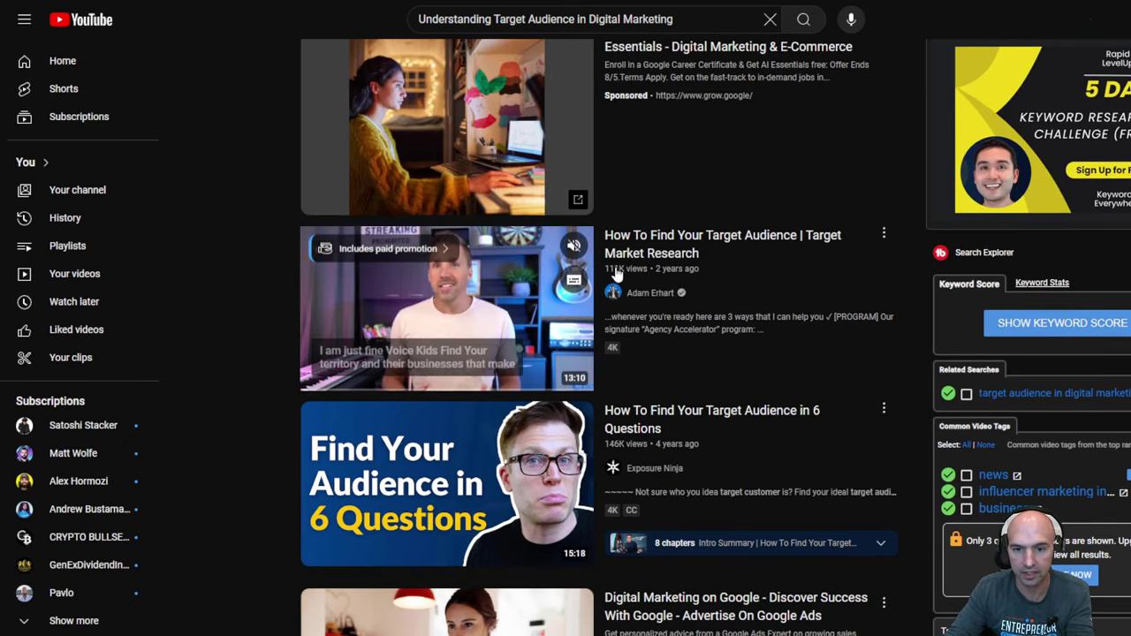
pyautogui.scroll(-3, 642, 279)
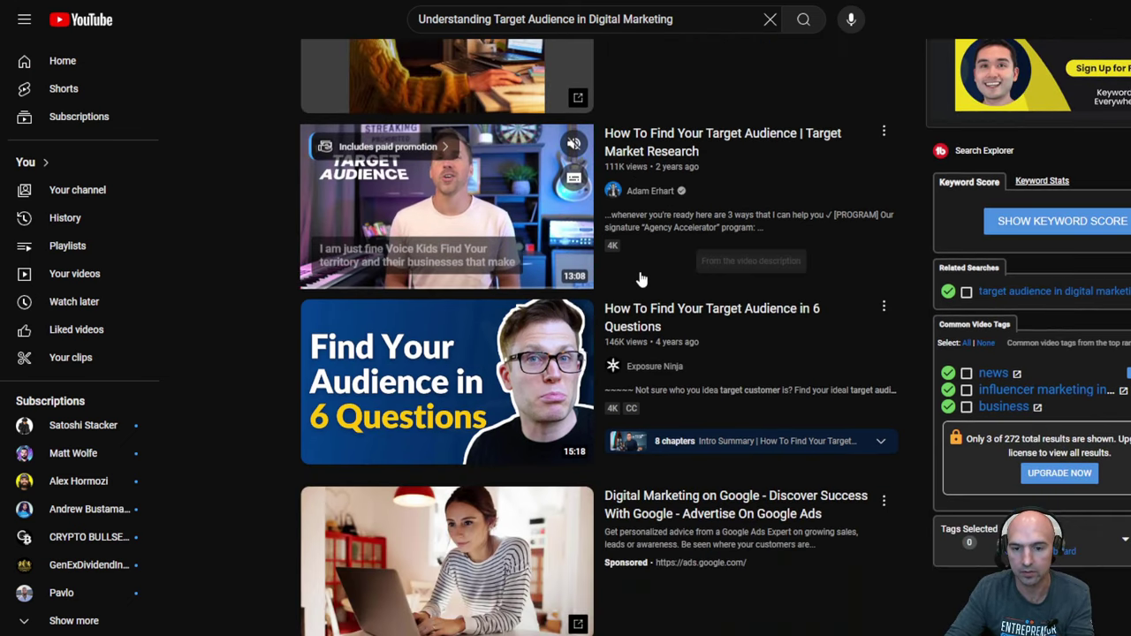
pyautogui.scroll(-10, 646, 325)
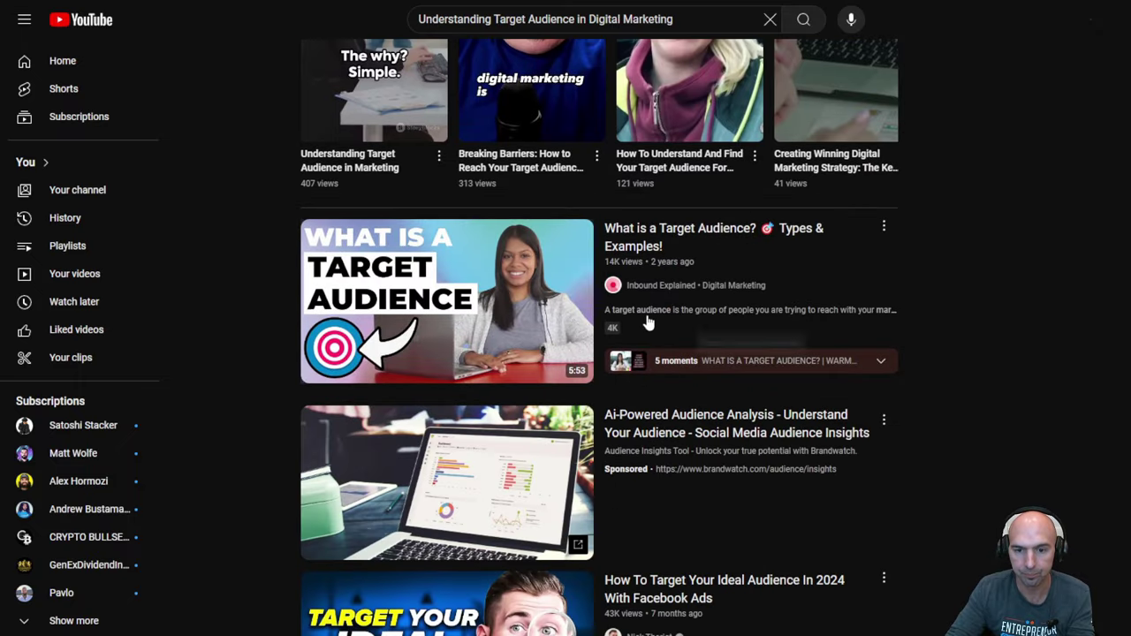
pyautogui.scroll(-3, 640, 298)
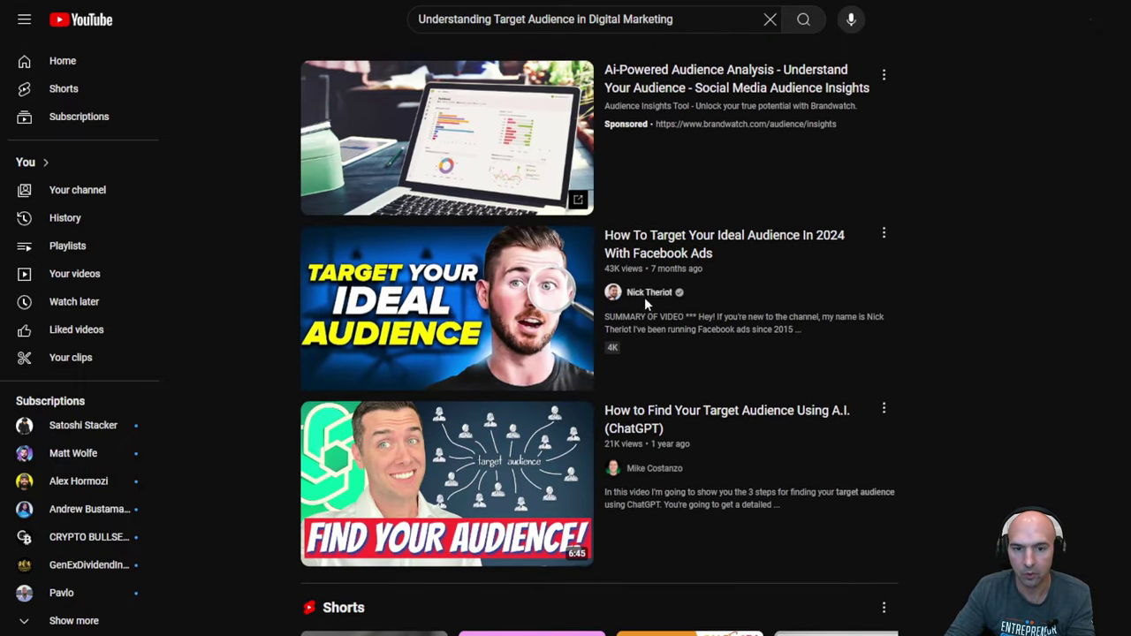
pyautogui.scroll(15, 644, 297)
pyautogui.scroll(-2, 654, 279)
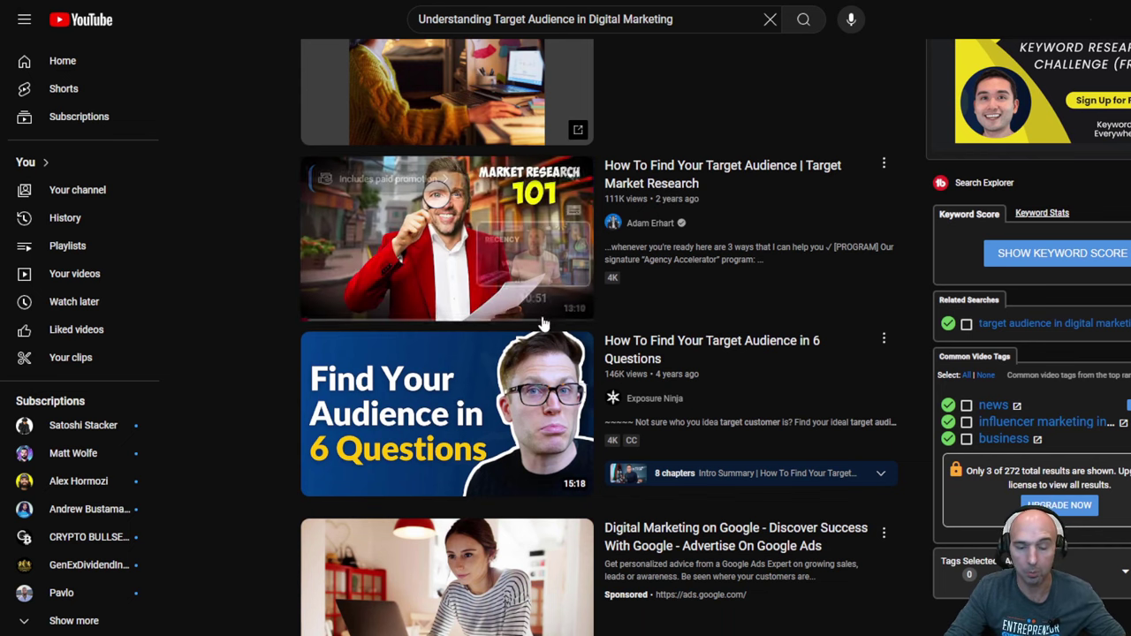
pyautogui.scroll(-10, 563, 461)
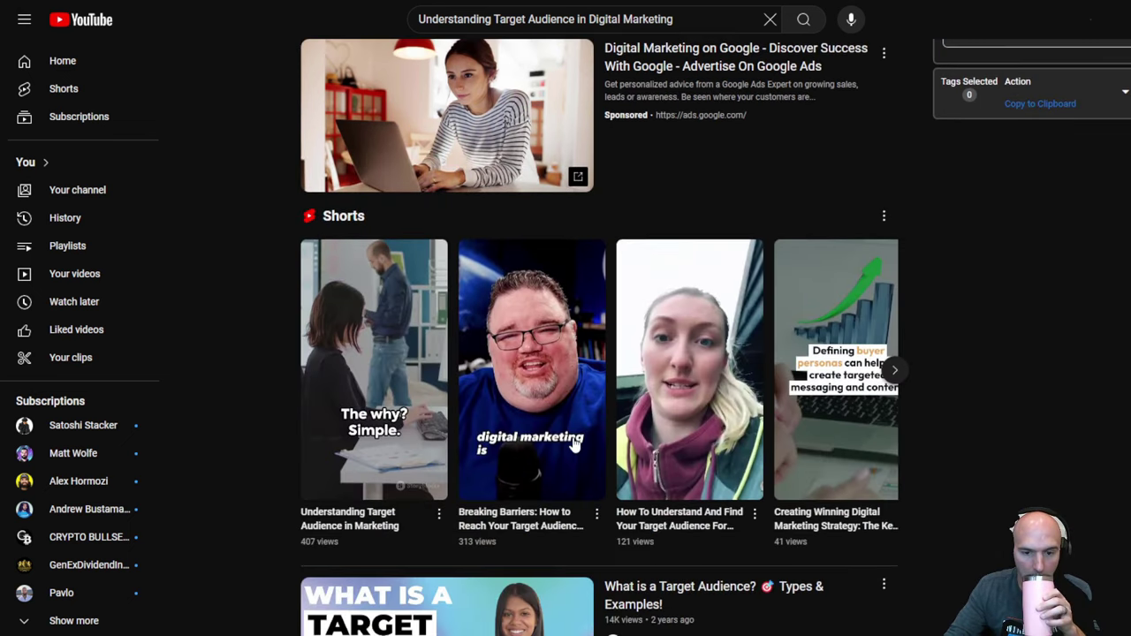
pyautogui.scroll(-3, 575, 398)
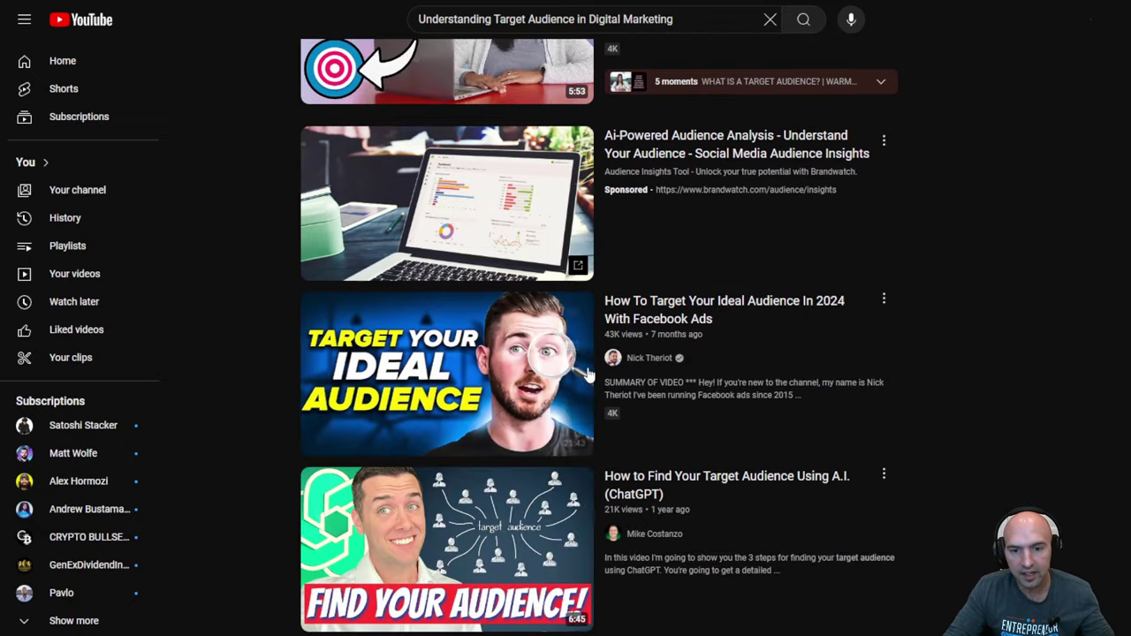
pyautogui.scroll(-2, 561, 411)
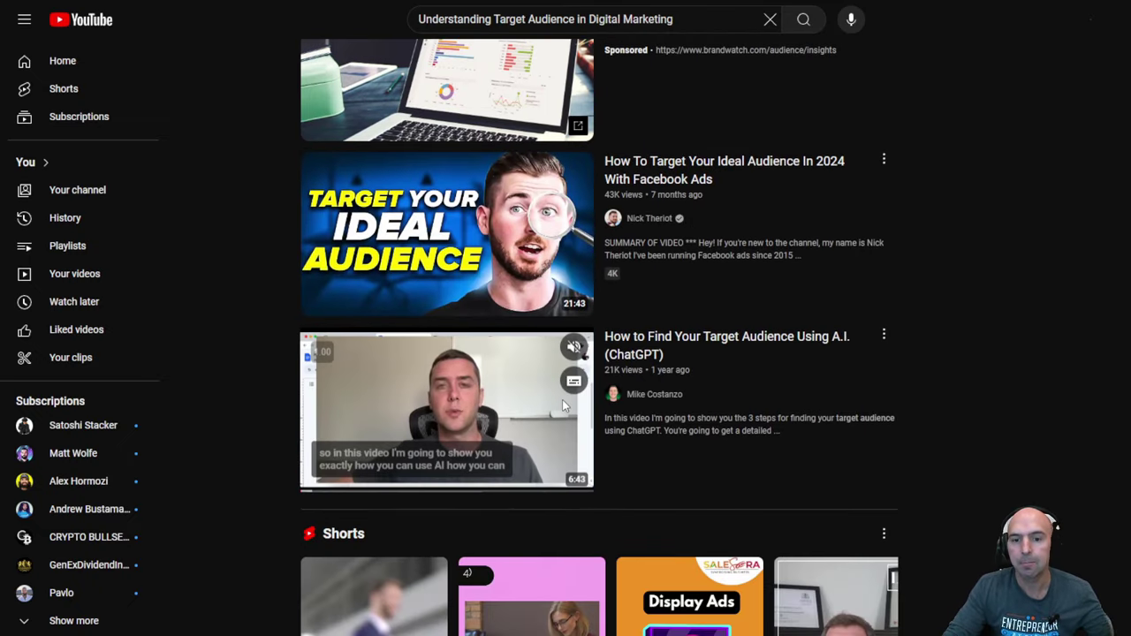
pyautogui.scroll(8, 562, 400)
pyautogui.scroll(5, 563, 399)
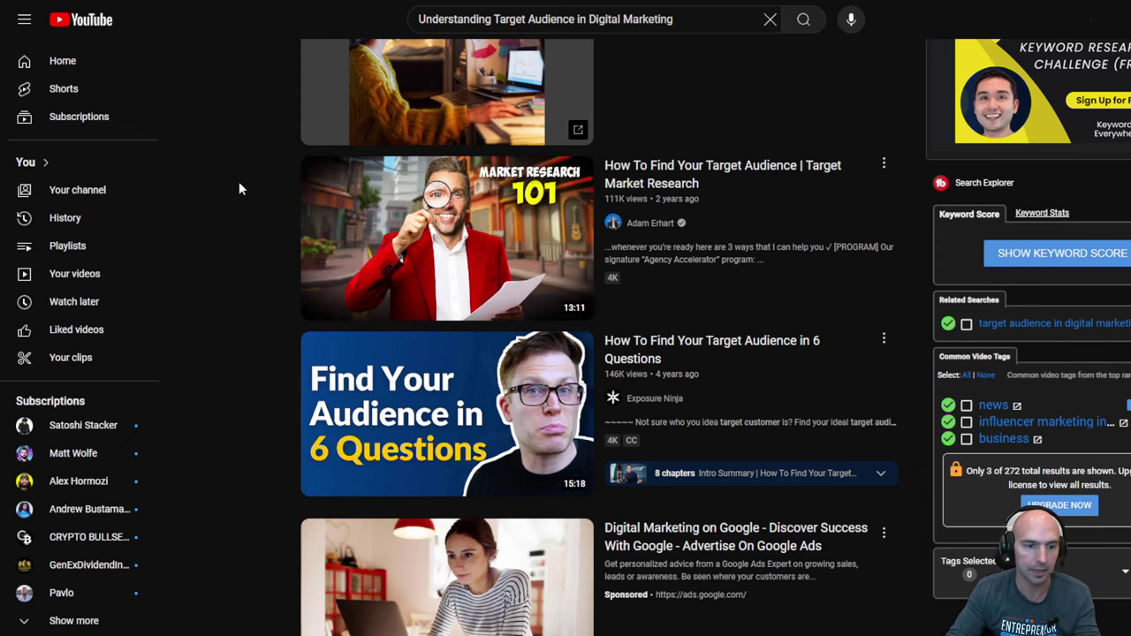
# Step: Browse back through the list of watched videos on the YouTube History page
pyautogui.click(71, 220)
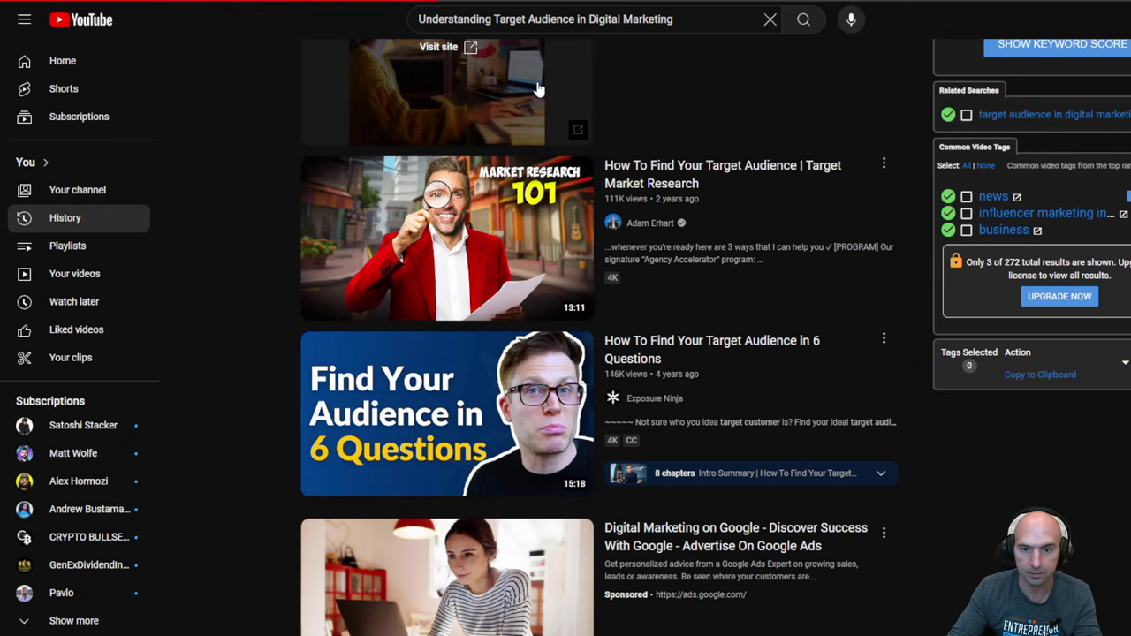
pyautogui.scroll(-20, 605, 228)
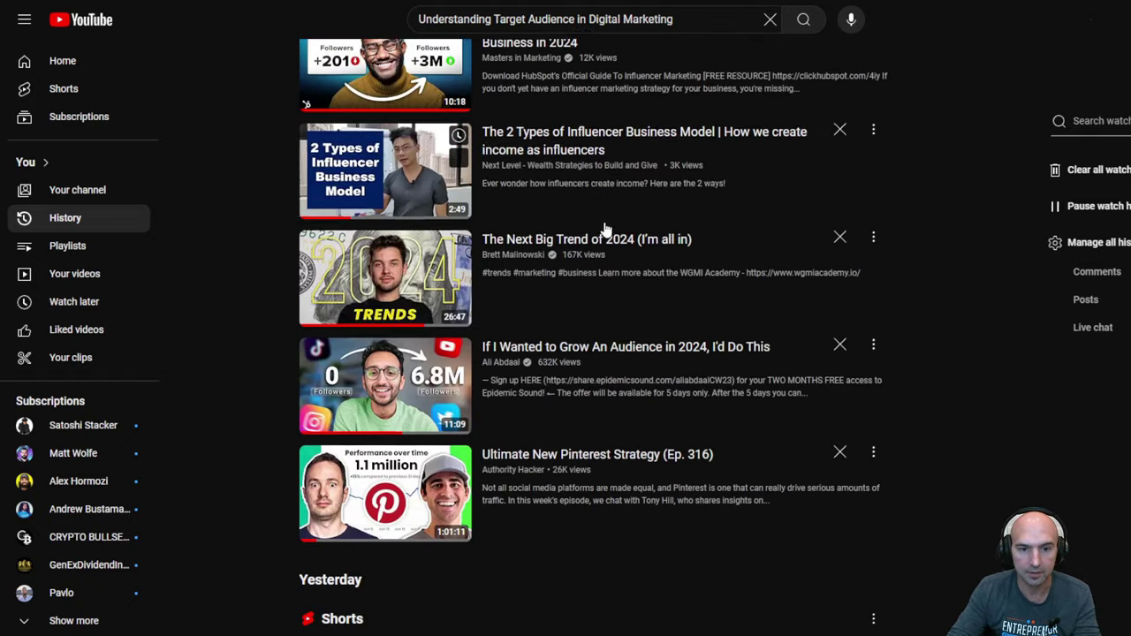
pyautogui.scroll(-20, 606, 228)
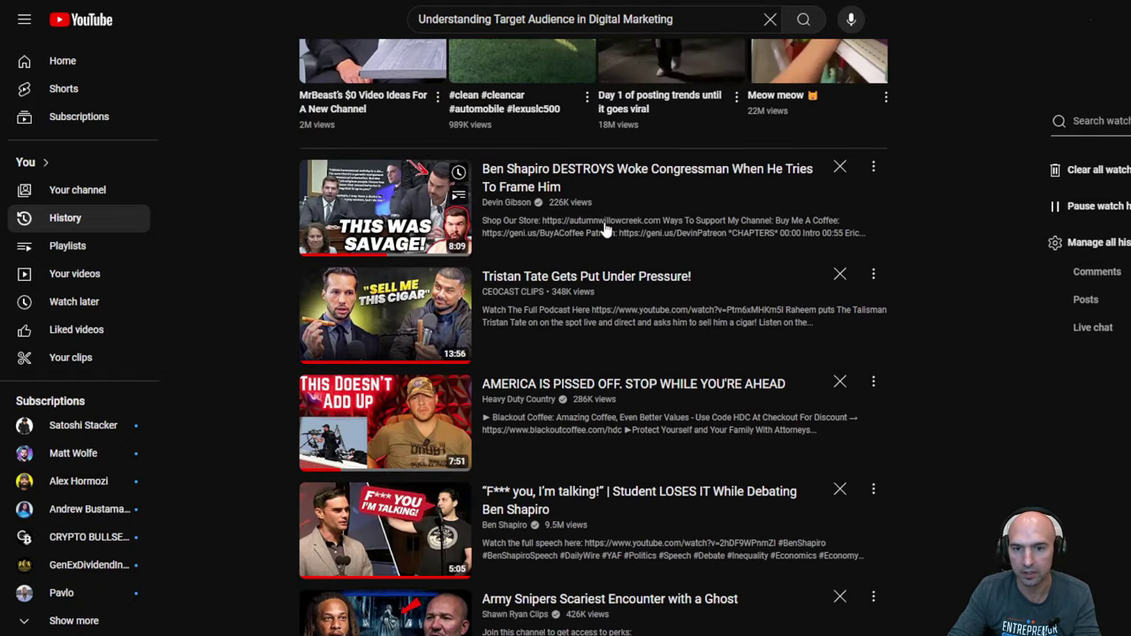
pyautogui.scroll(-15, 538, 227)
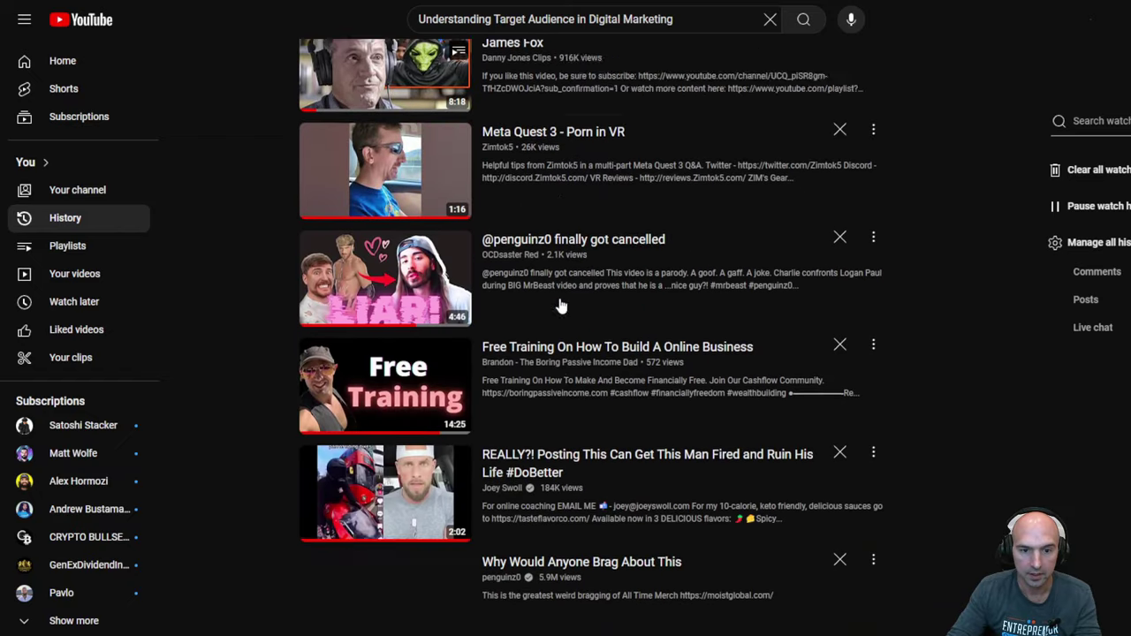
pyautogui.scroll(-17, 559, 295)
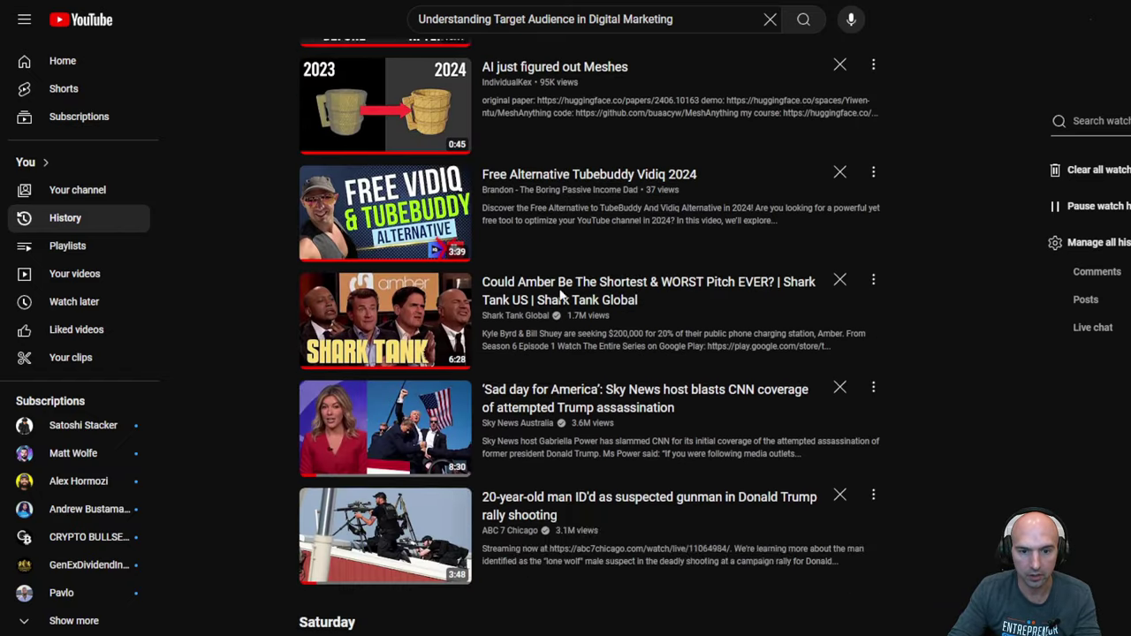
pyautogui.scroll(2, 561, 295)
pyautogui.scroll(-4, 327, 221)
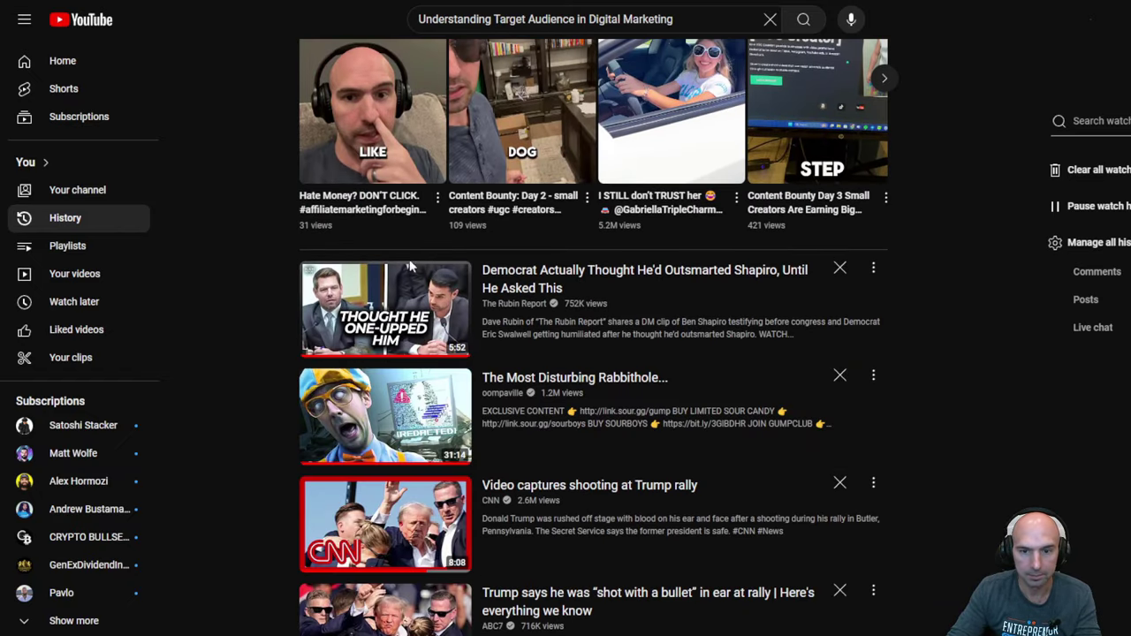
pyautogui.scroll(-8, 409, 259)
pyautogui.scroll(6, 409, 259)
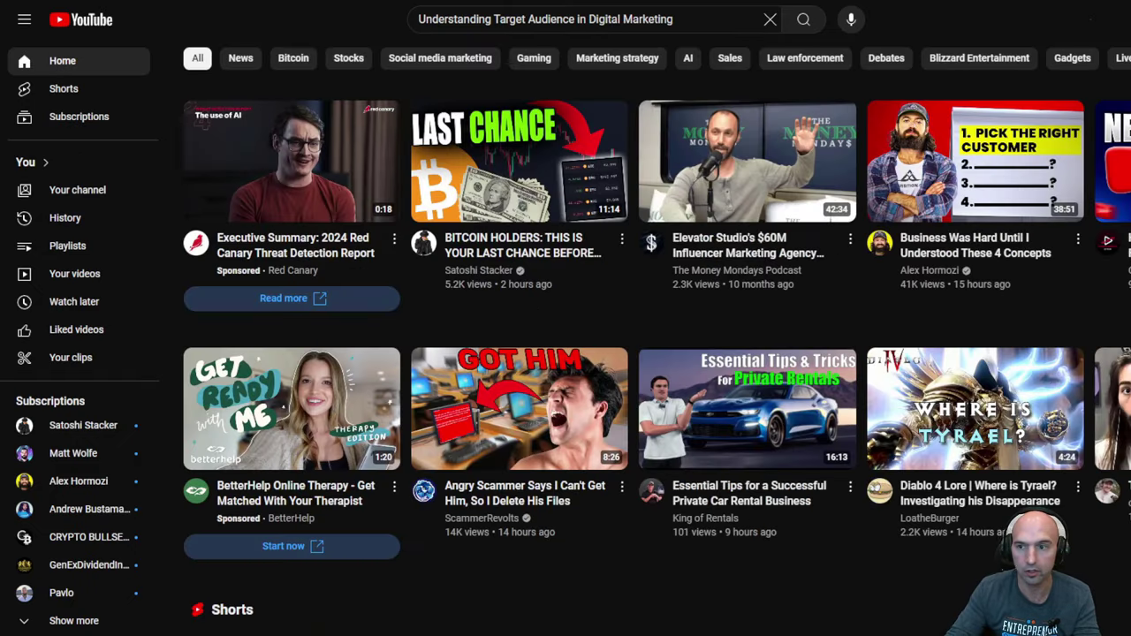
pyautogui.moveTo(782, 162)
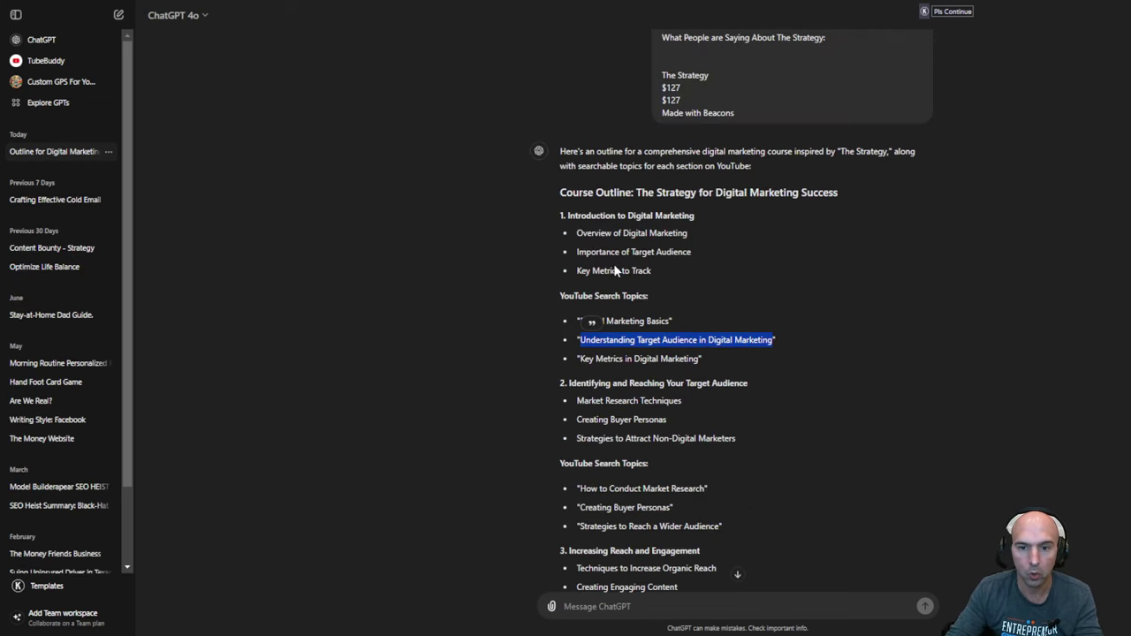
# Step: Scroll to the end of the digital marketing course outline in ChatGPT
pyautogui.scroll(-10, 736, 242)
pyautogui.scroll(-15, 737, 248)
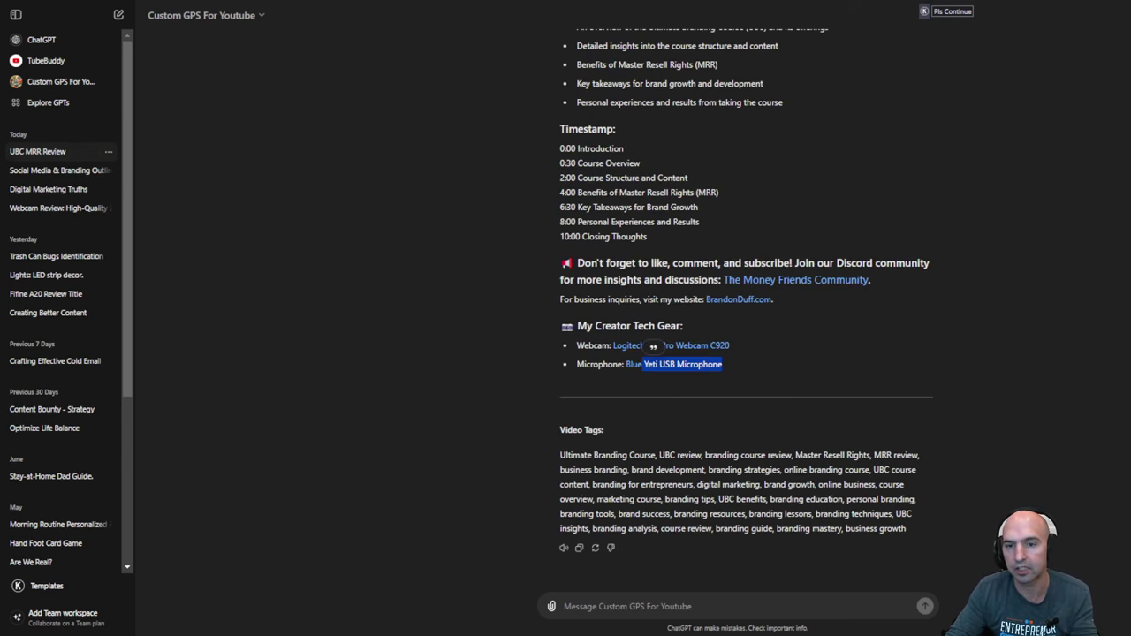
pyautogui.scroll(5, 729, 252)
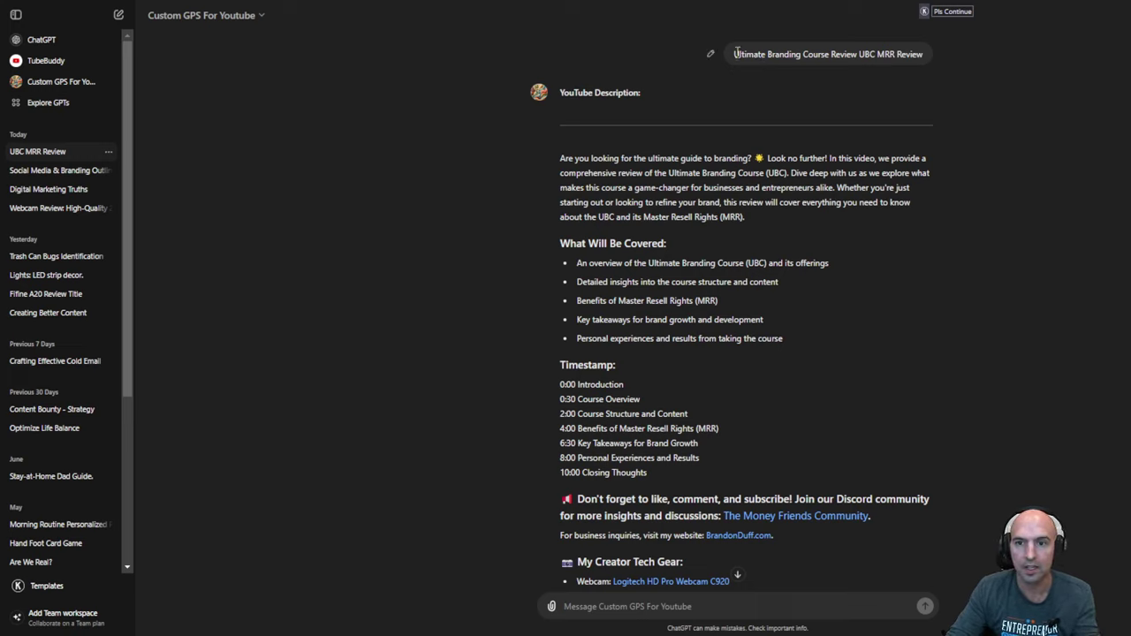
# Step: Copy the earlier UBC review prompt into a new Custom GPS For Youtube chat
pyautogui.moveTo(735, 54); pyautogui.dragTo(925, 55)
pyautogui.hotkey('ctrl', 'c')
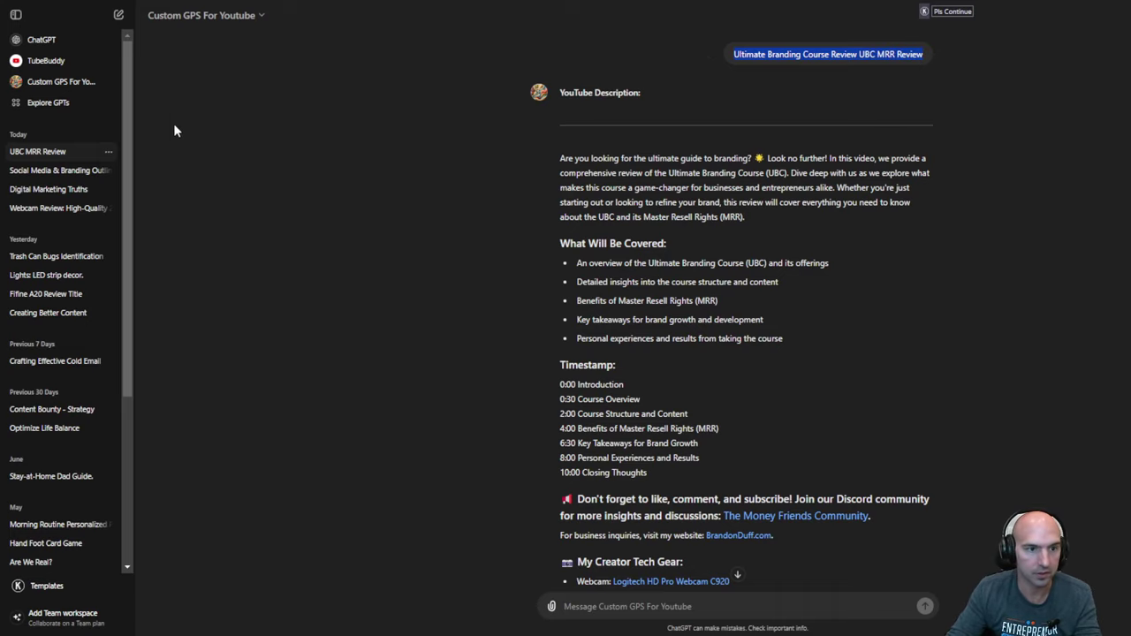
pyautogui.click(73, 90)
pyautogui.hotkey('ctrl', 'v')
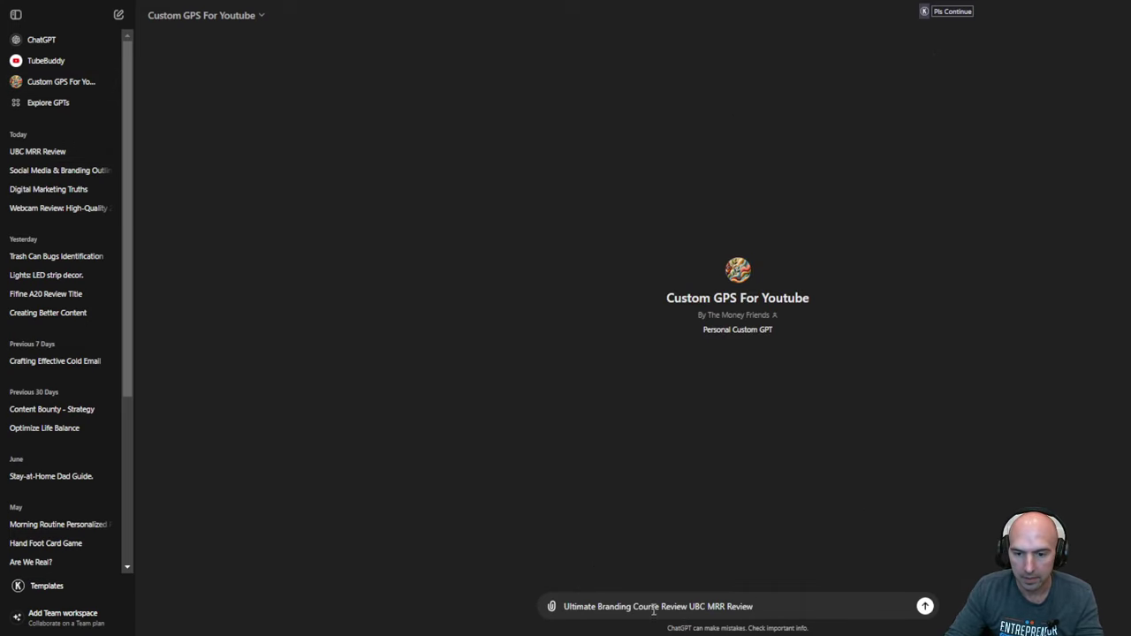
# Step: Change the title to 'The Strategy Course Review Master Reseller Rights' and send it
pyautogui.moveTo(636, 607); pyautogui.dragTo(549, 607)
pyautogui.press('BackSpace')
pyautogui.write('The Stra')
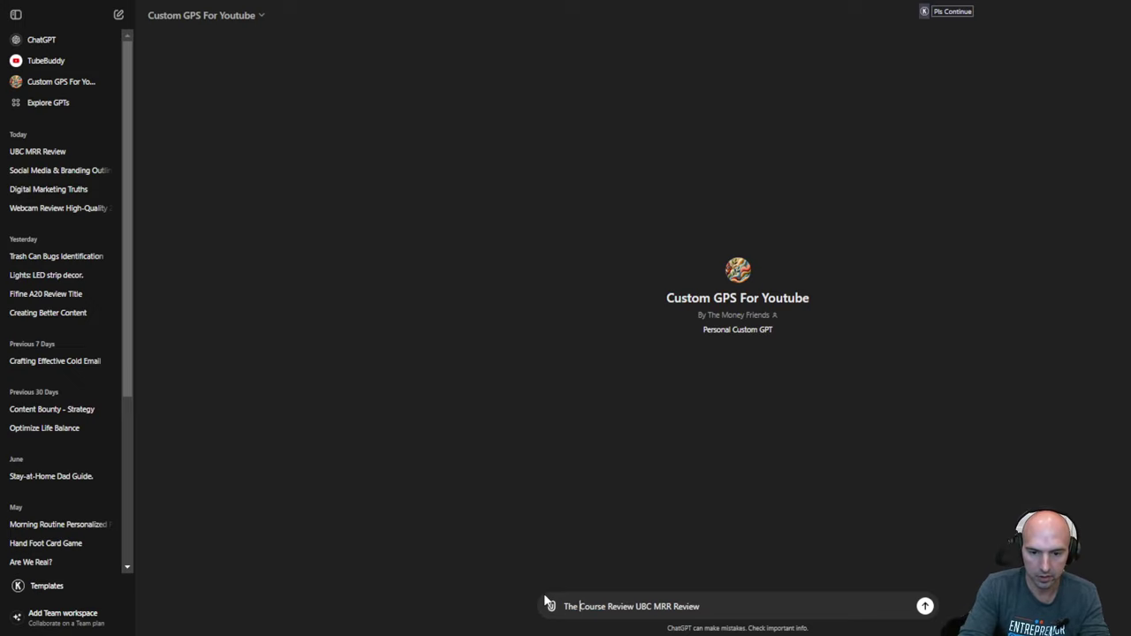
pyautogui.write('tegy')
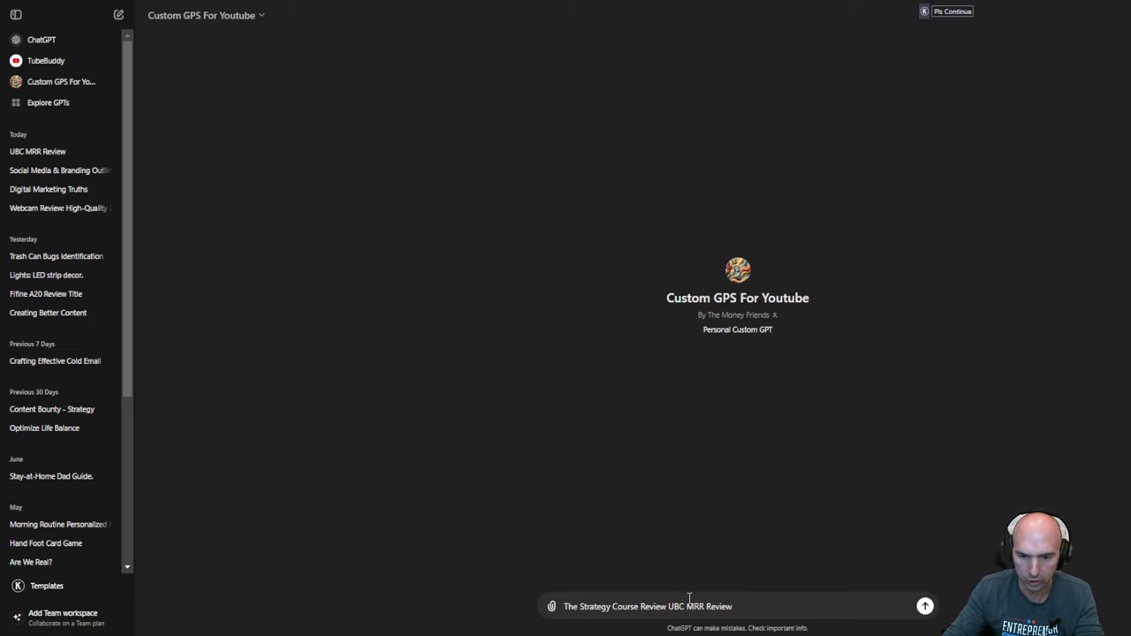
pyautogui.moveTo(686, 606); pyautogui.dragTo(670, 607)
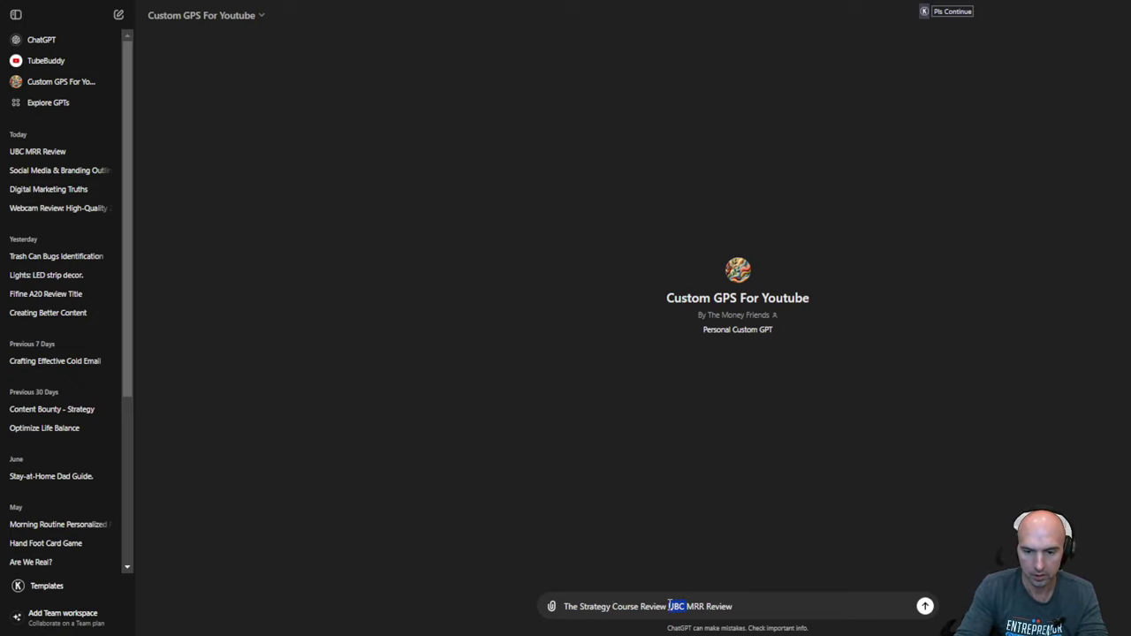
pyautogui.press('BackSpace')
pyautogui.press('Delete')
pyautogui.press('Delete')
pyautogui.press('Delete')
pyautogui.press('Delete')
pyautogui.press('Delete')
pyautogui.press('Delete')
pyautogui.press('Delete')
pyautogui.press('Delete')
pyautogui.press('Delete')
pyautogui.press('Delete')
pyautogui.press('Delete')
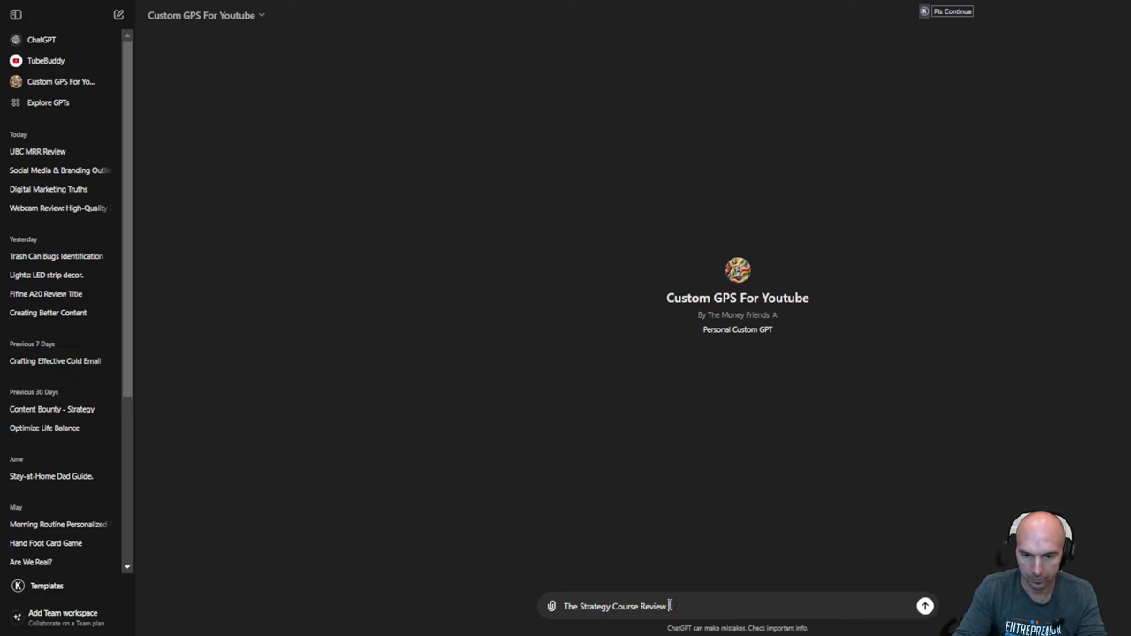
pyautogui.write('Master Reseller Review')
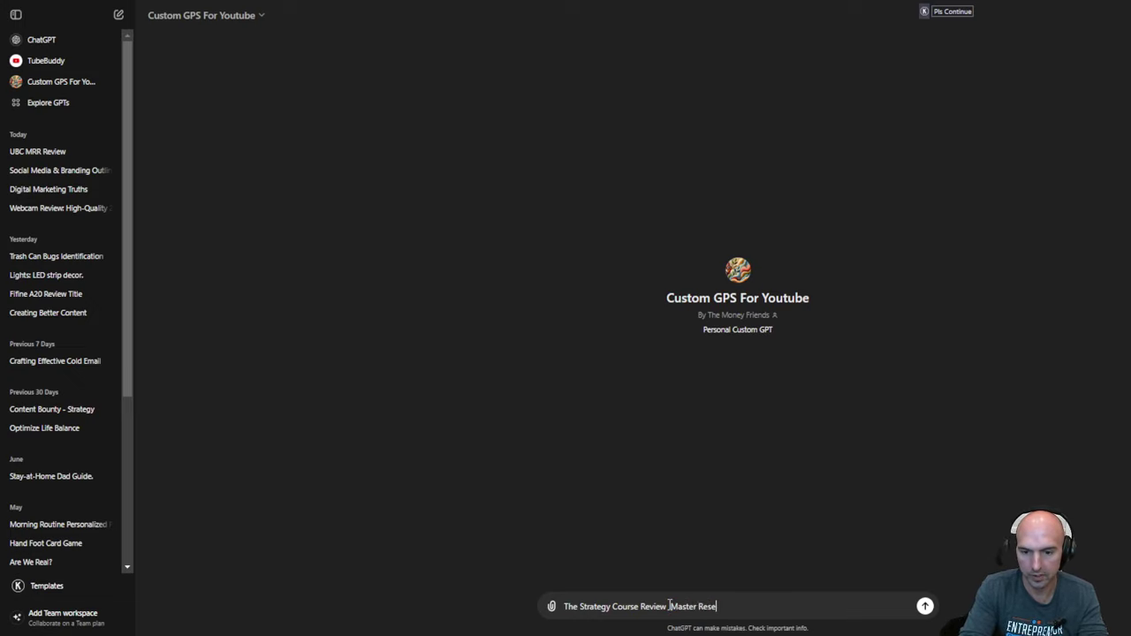
pyautogui.press('BackSpace')
pyautogui.press('BackSpace')
pyautogui.press('BackSpace')
pyautogui.press('BackSpace')
pyautogui.press('BackSpace')
pyautogui.press('BackSpace')
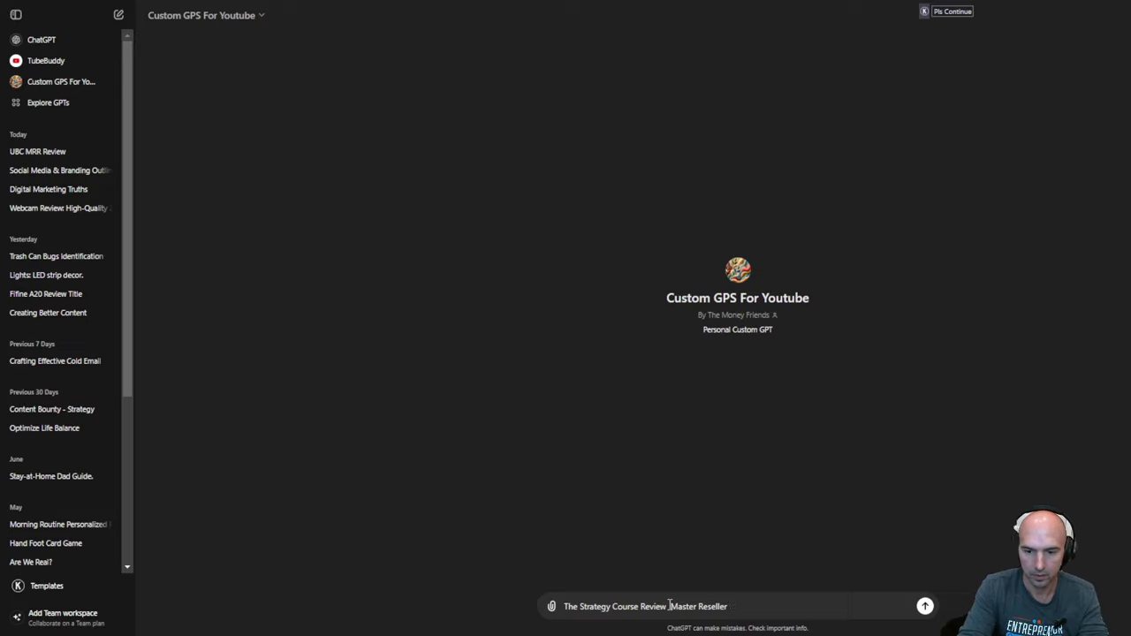
pyautogui.write('Rights')
pyautogui.press('Return')
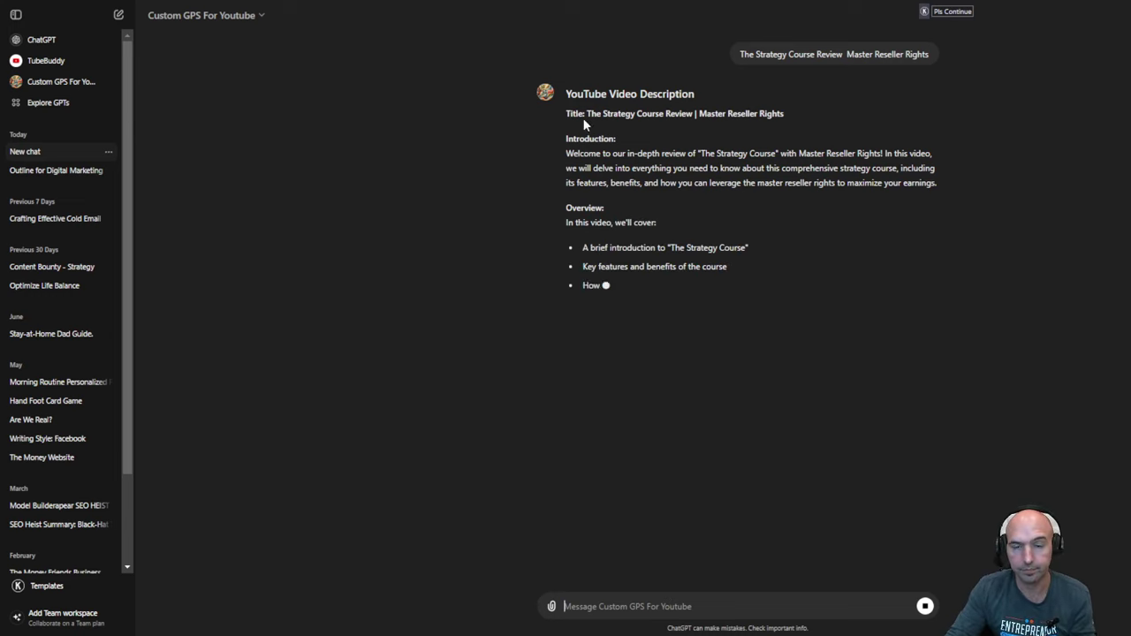
# Step: Review the description's Introduction, four-bullet Overview and 0:30–7:30 timestamps as they generate
pyautogui.moveTo(566, 139); pyautogui.dragTo(983, 172)
pyautogui.moveTo(566, 208); pyautogui.dragTo(753, 326)
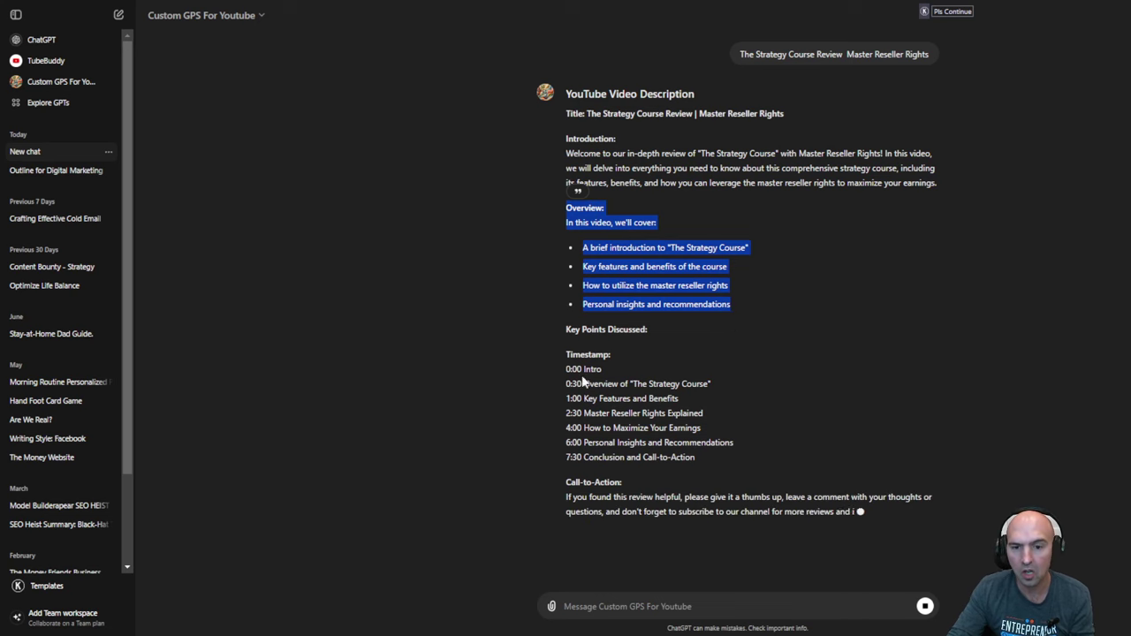
pyautogui.moveTo(563, 383); pyautogui.dragTo(752, 470)
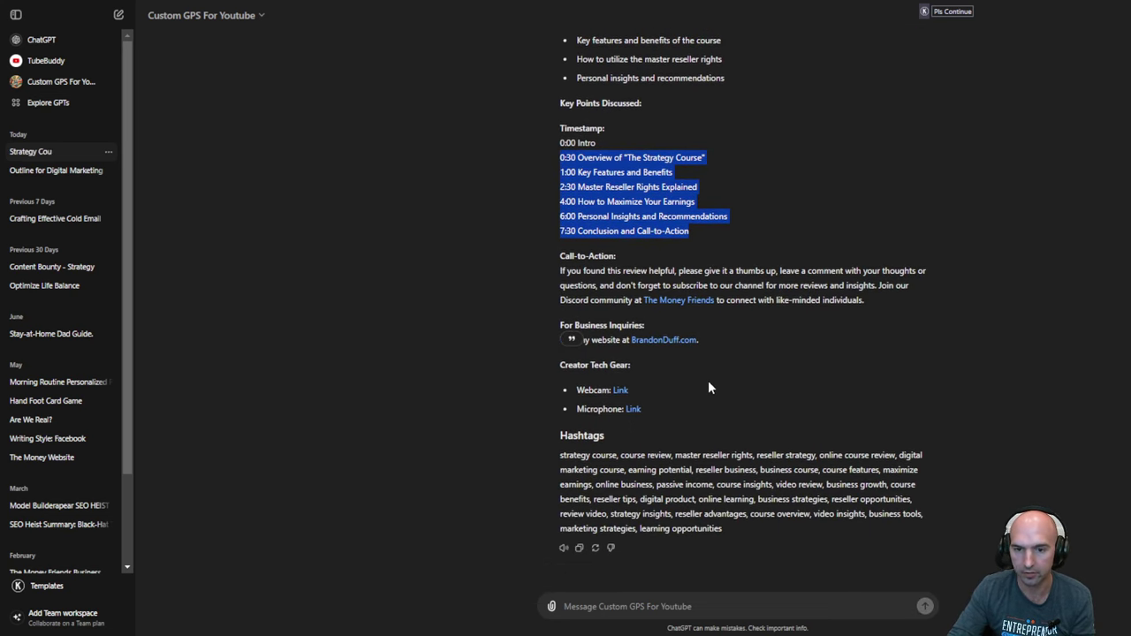
pyautogui.scroll(3, 708, 380)
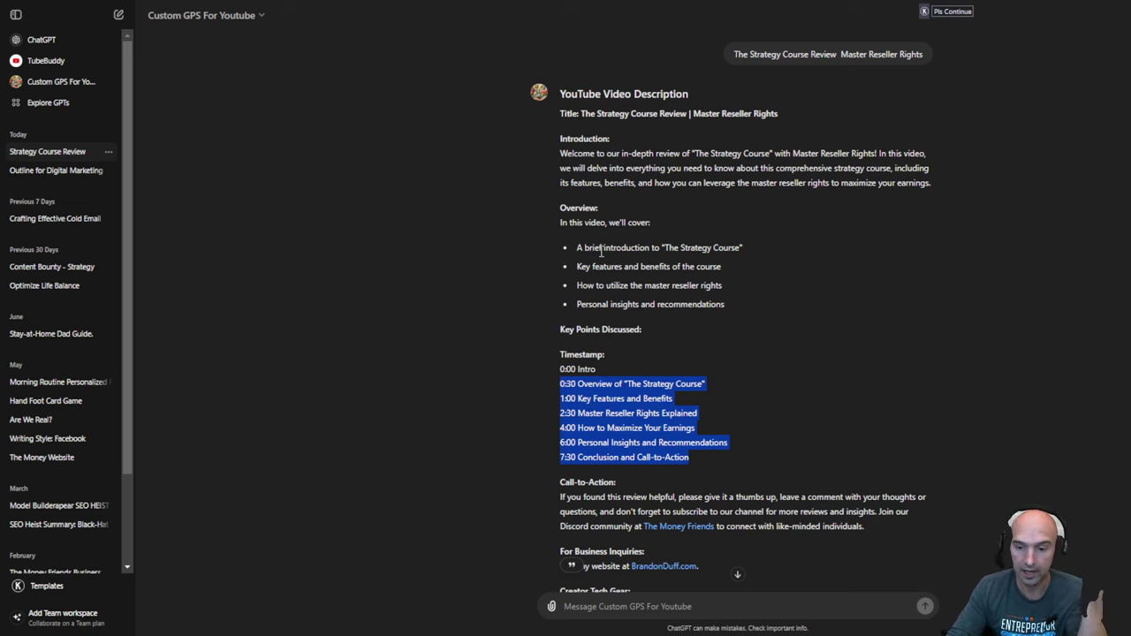
pyautogui.scroll(-3, 649, 347)
pyautogui.scroll(3, 649, 346)
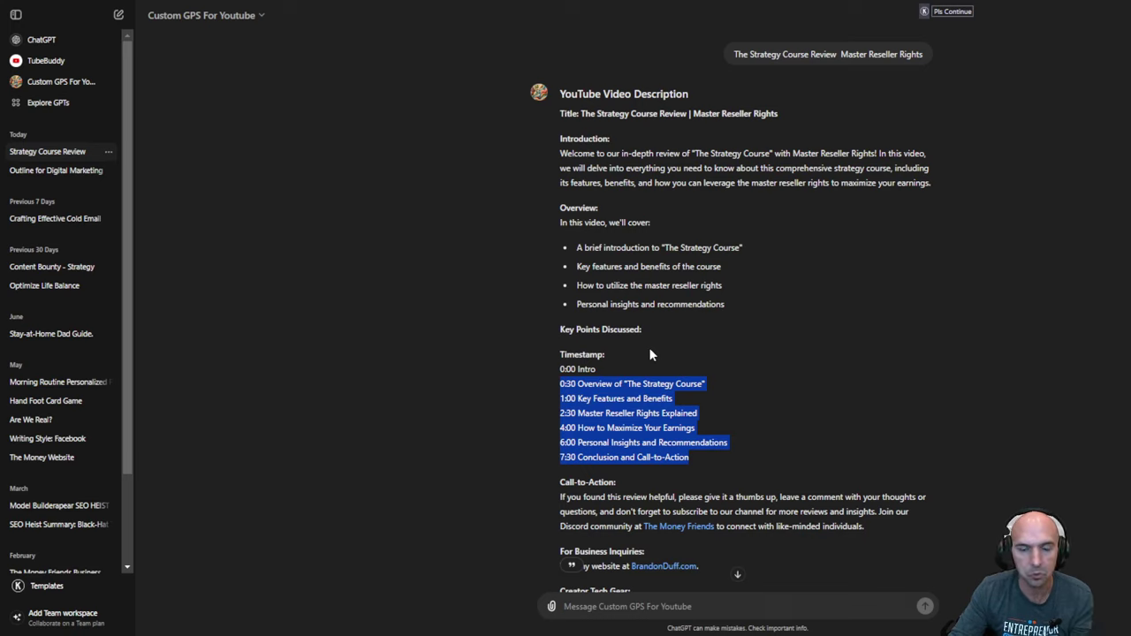
pyautogui.hotkey('alt', 'Tab')
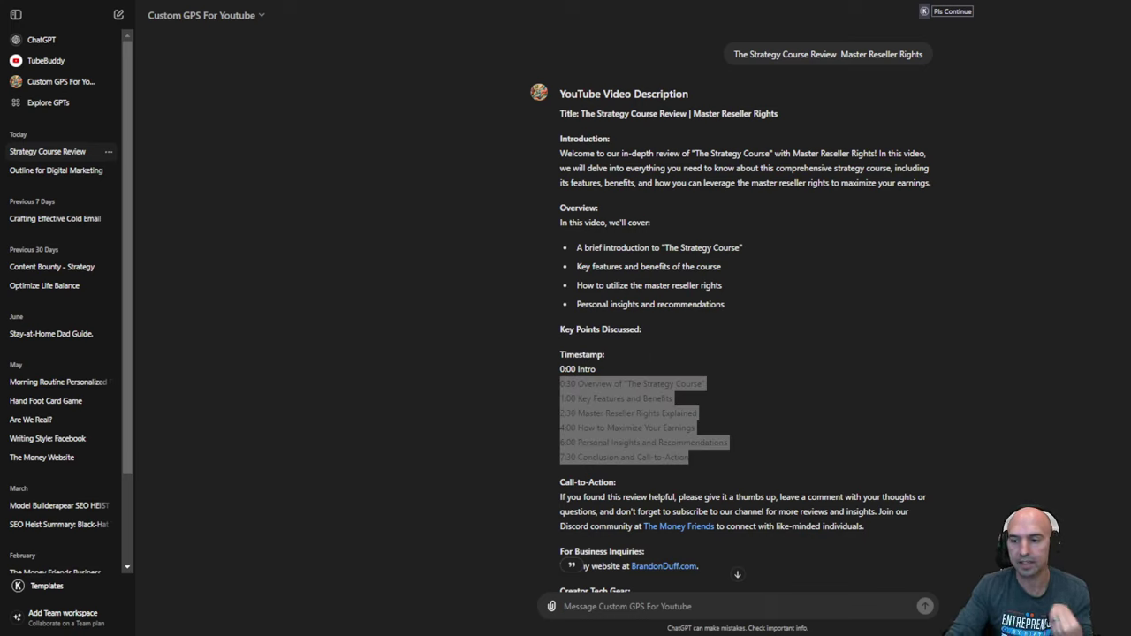